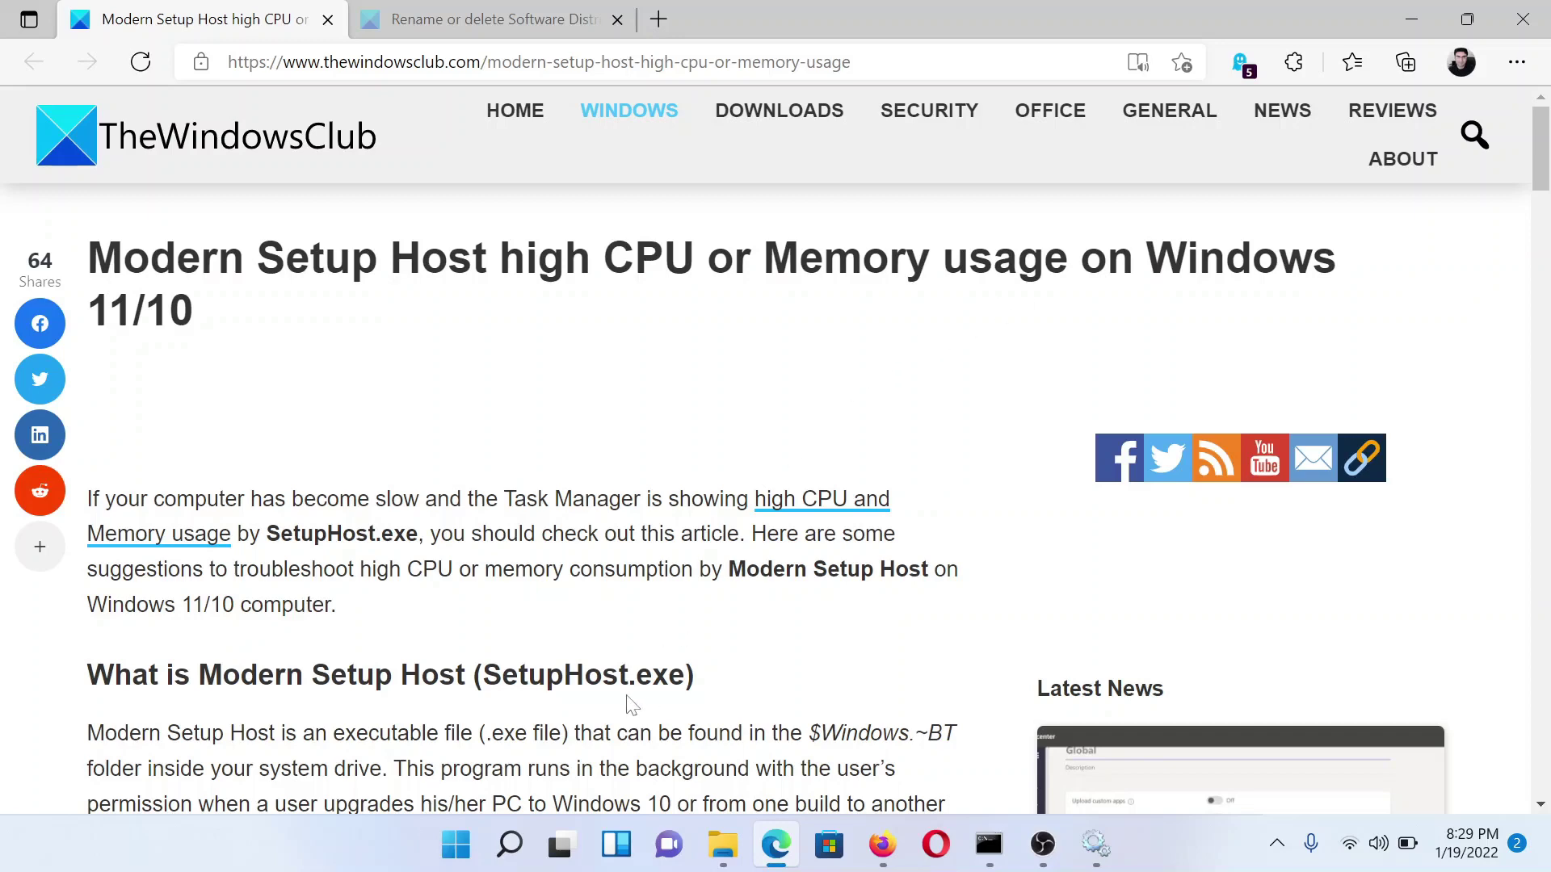
Step: Scroll the Modern Setup Host article to its five fixes and select the first, about closing the process
scroll(618, 695, "down", 9)
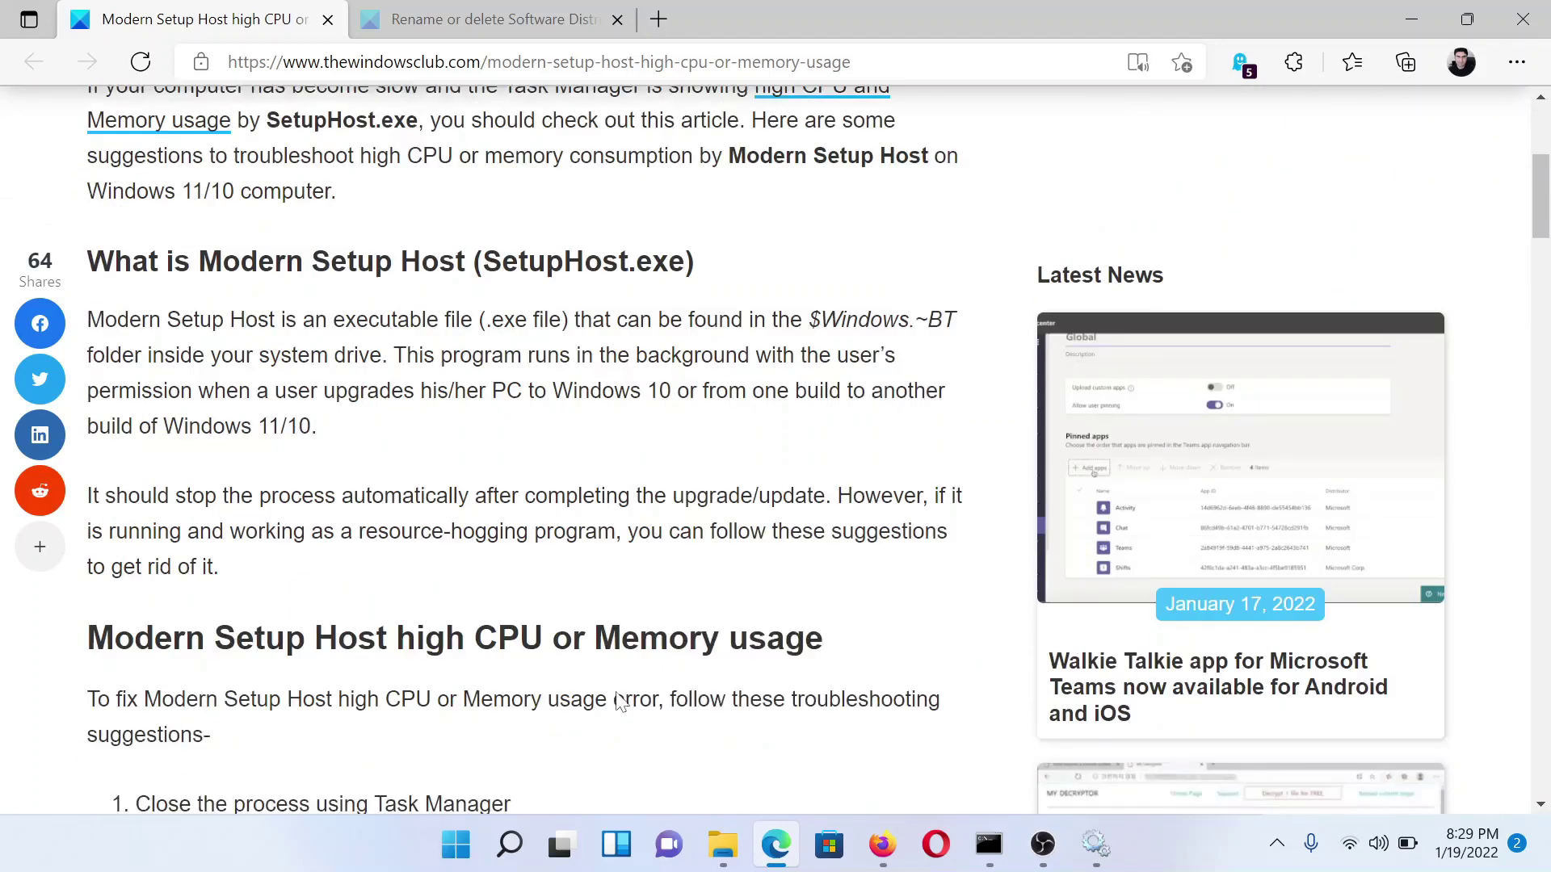
scroll(621, 701, "down", 2)
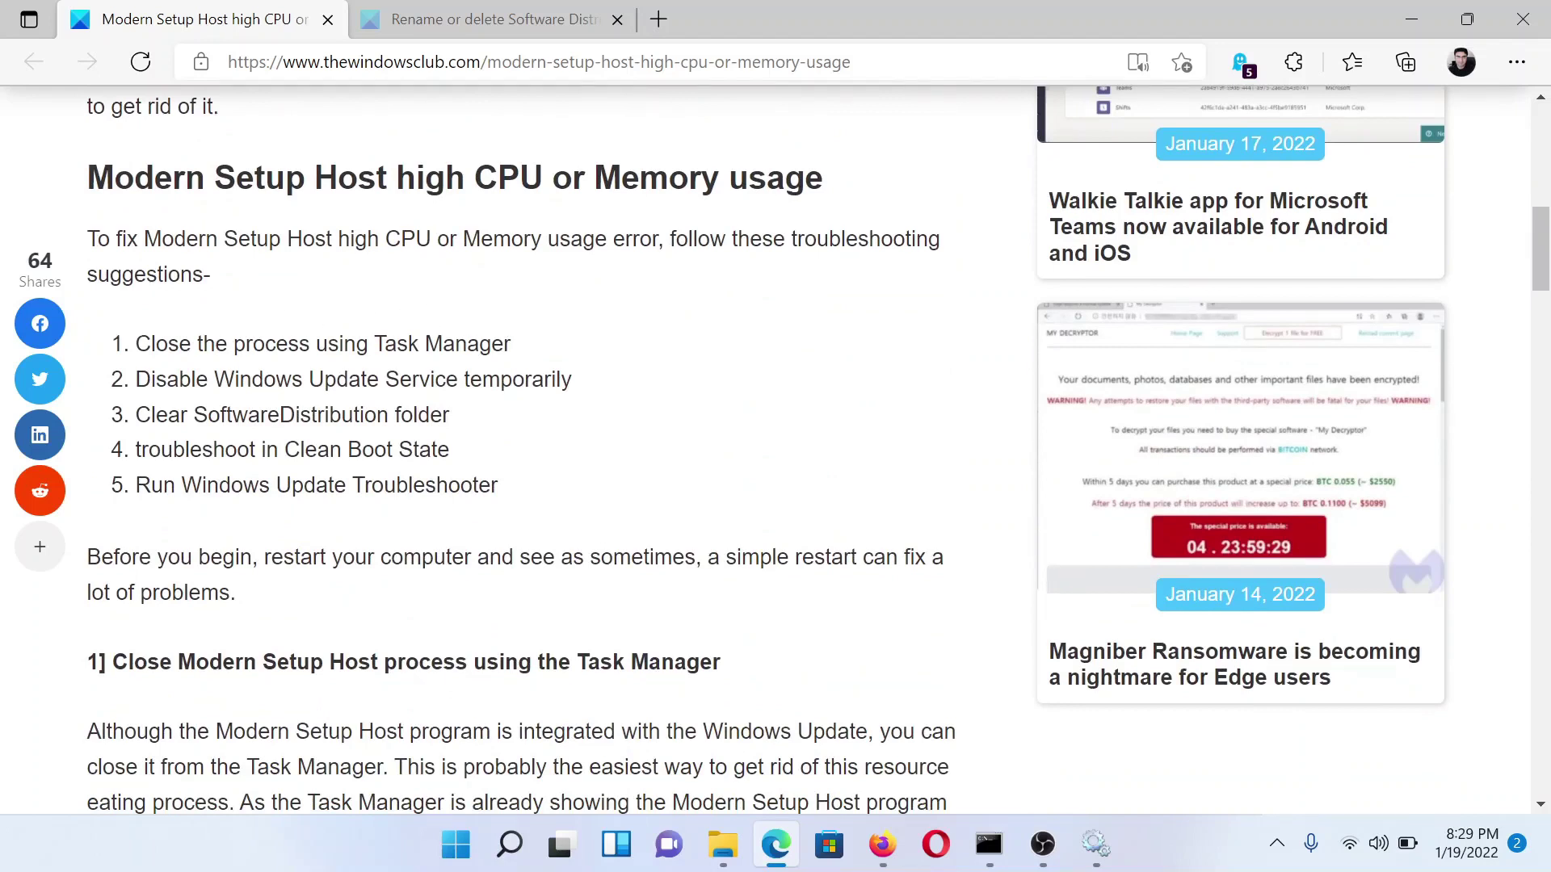
left_click_drag(135, 343, 533, 355)
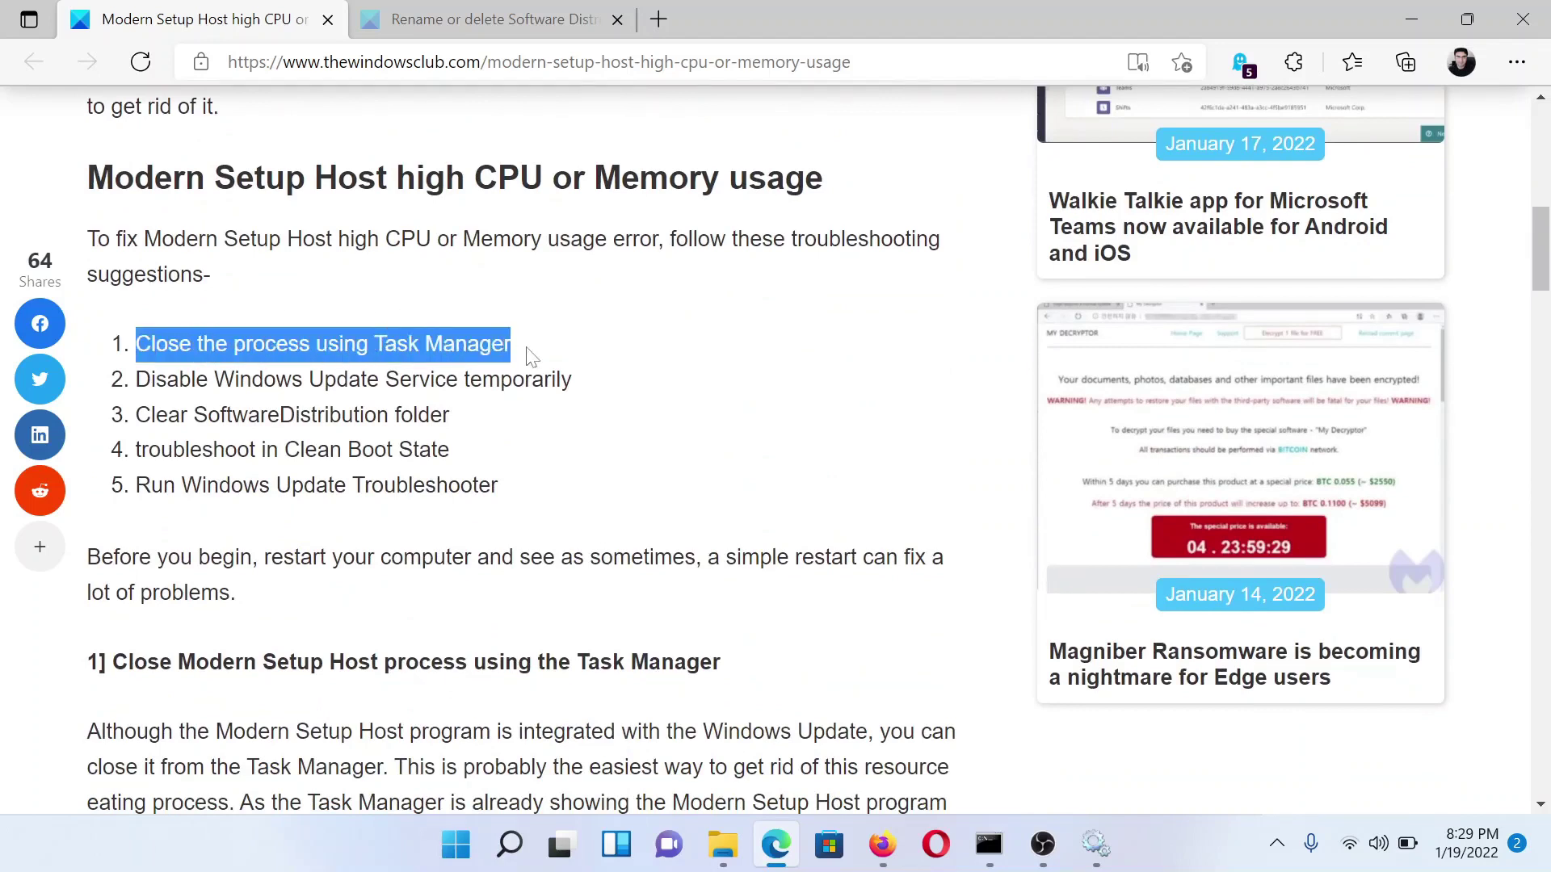
Step: Launch Task Manager by searching 'task' and inspect the Service Host processes without ending any
left_click(509, 846)
type("t")
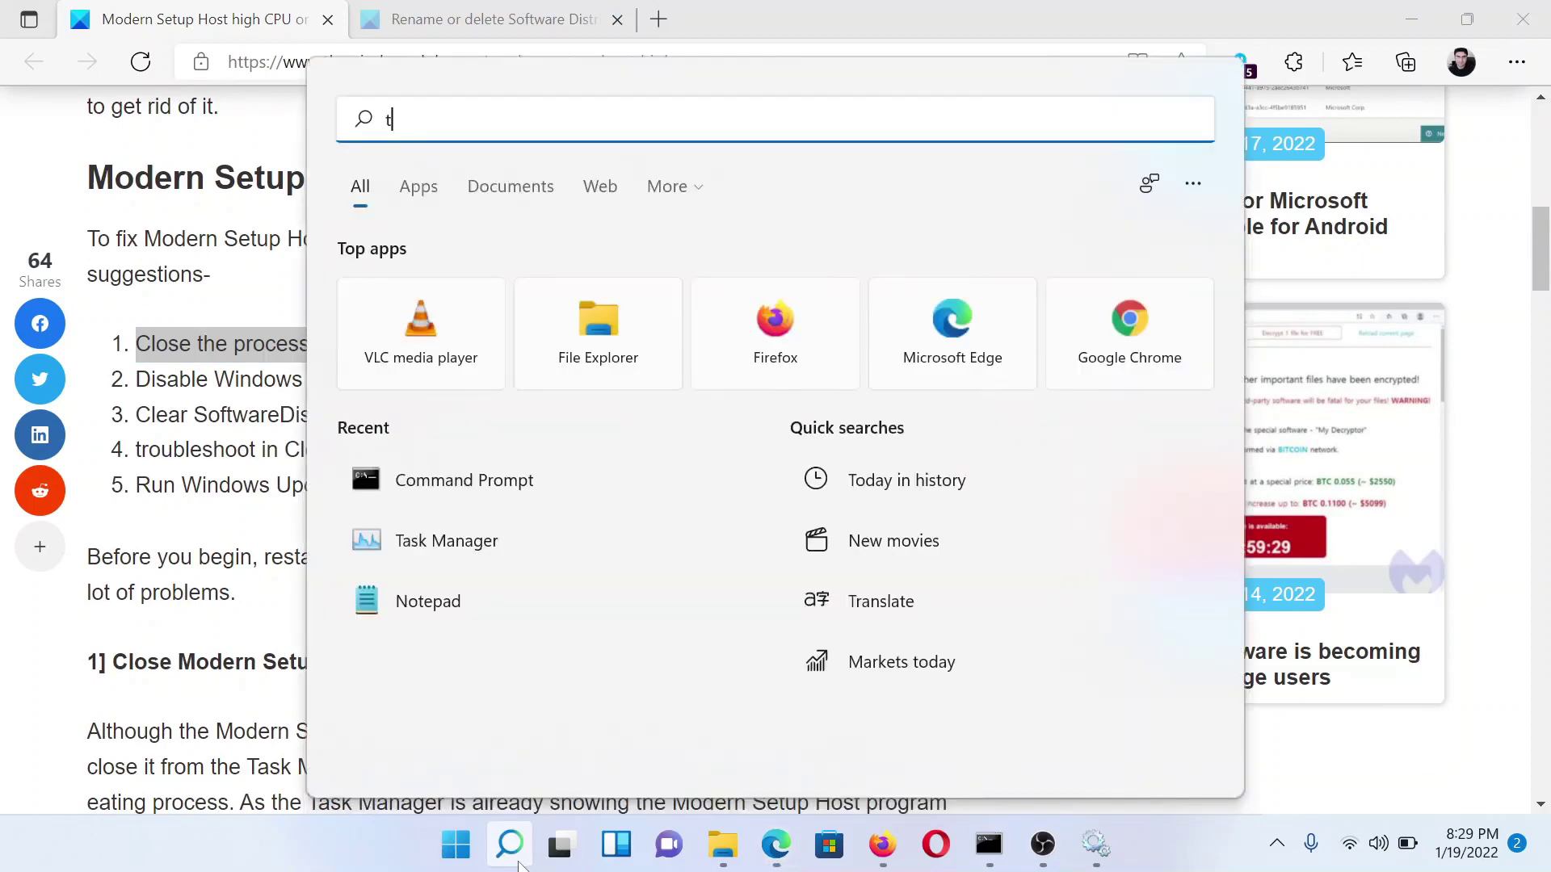
type("ask")
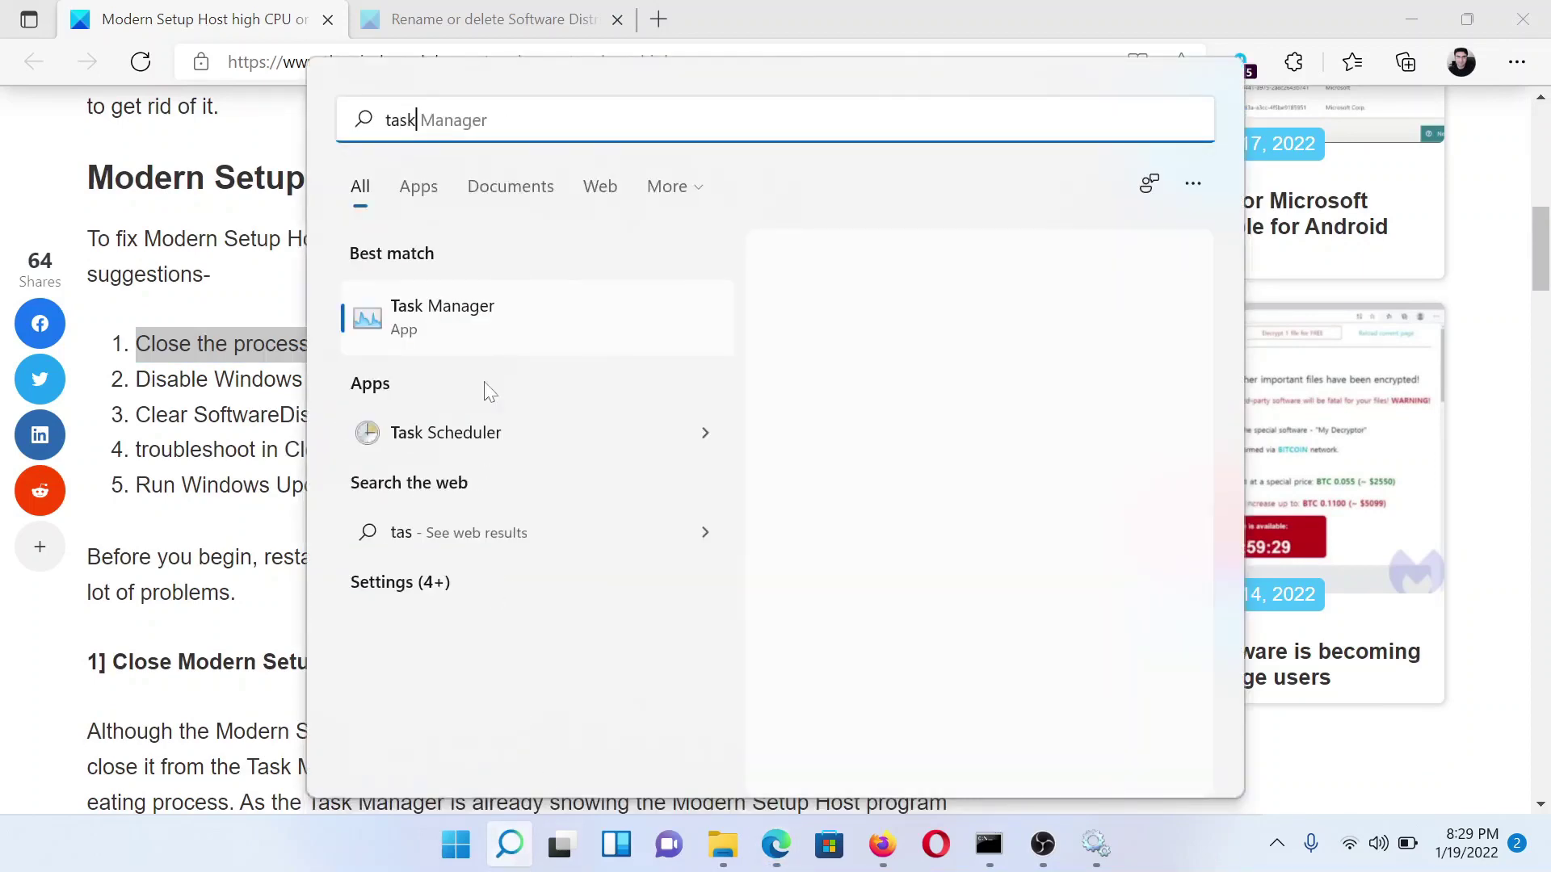
left_click(454, 327)
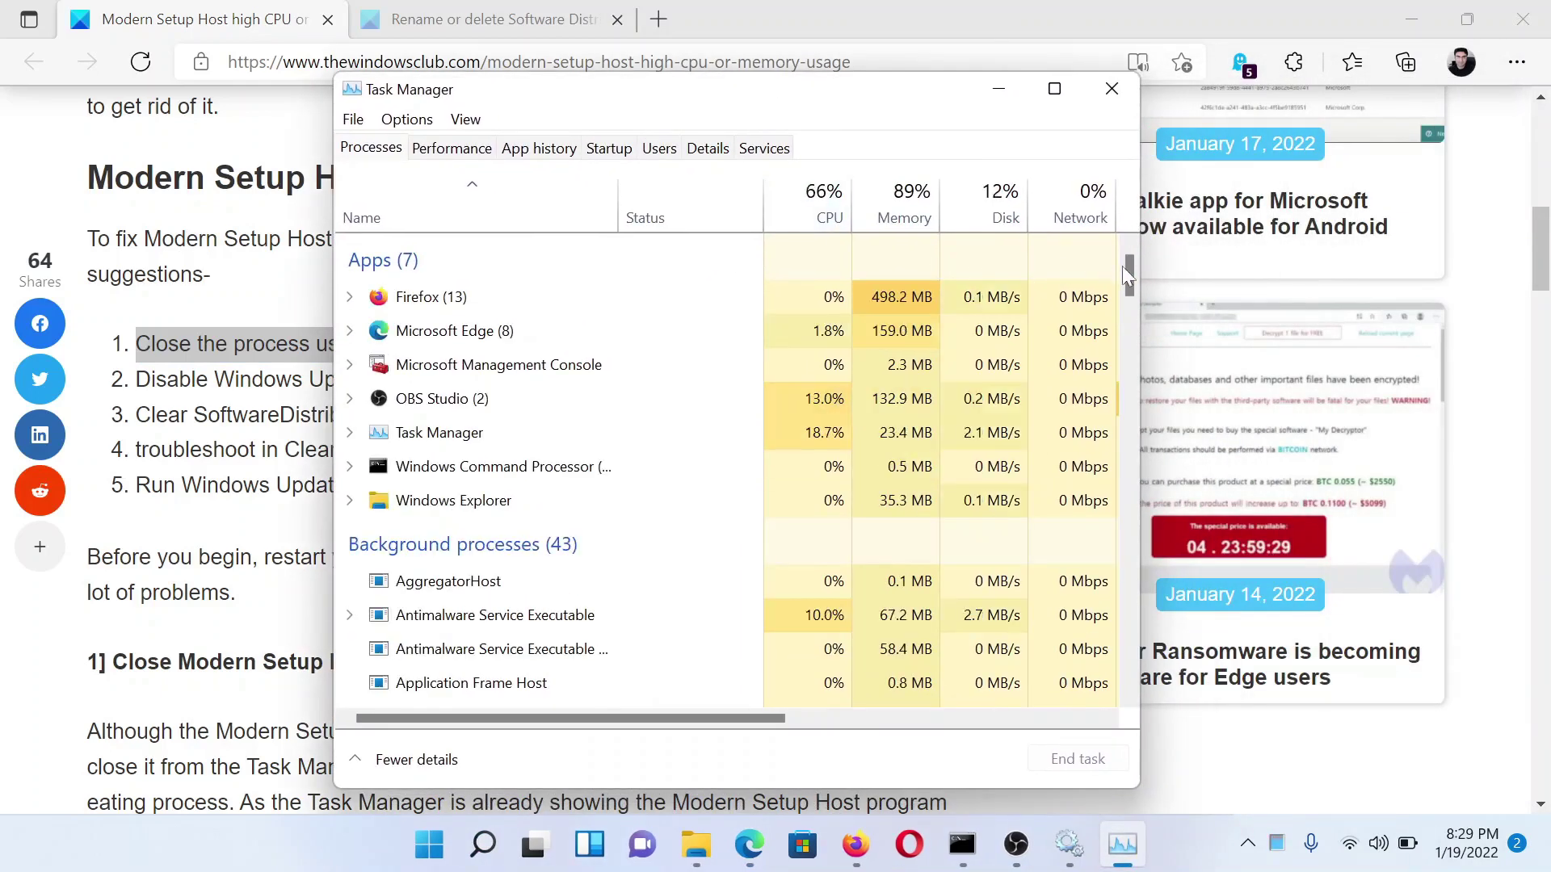
left_click_drag(1127, 270, 1134, 526)
right_click(533, 355)
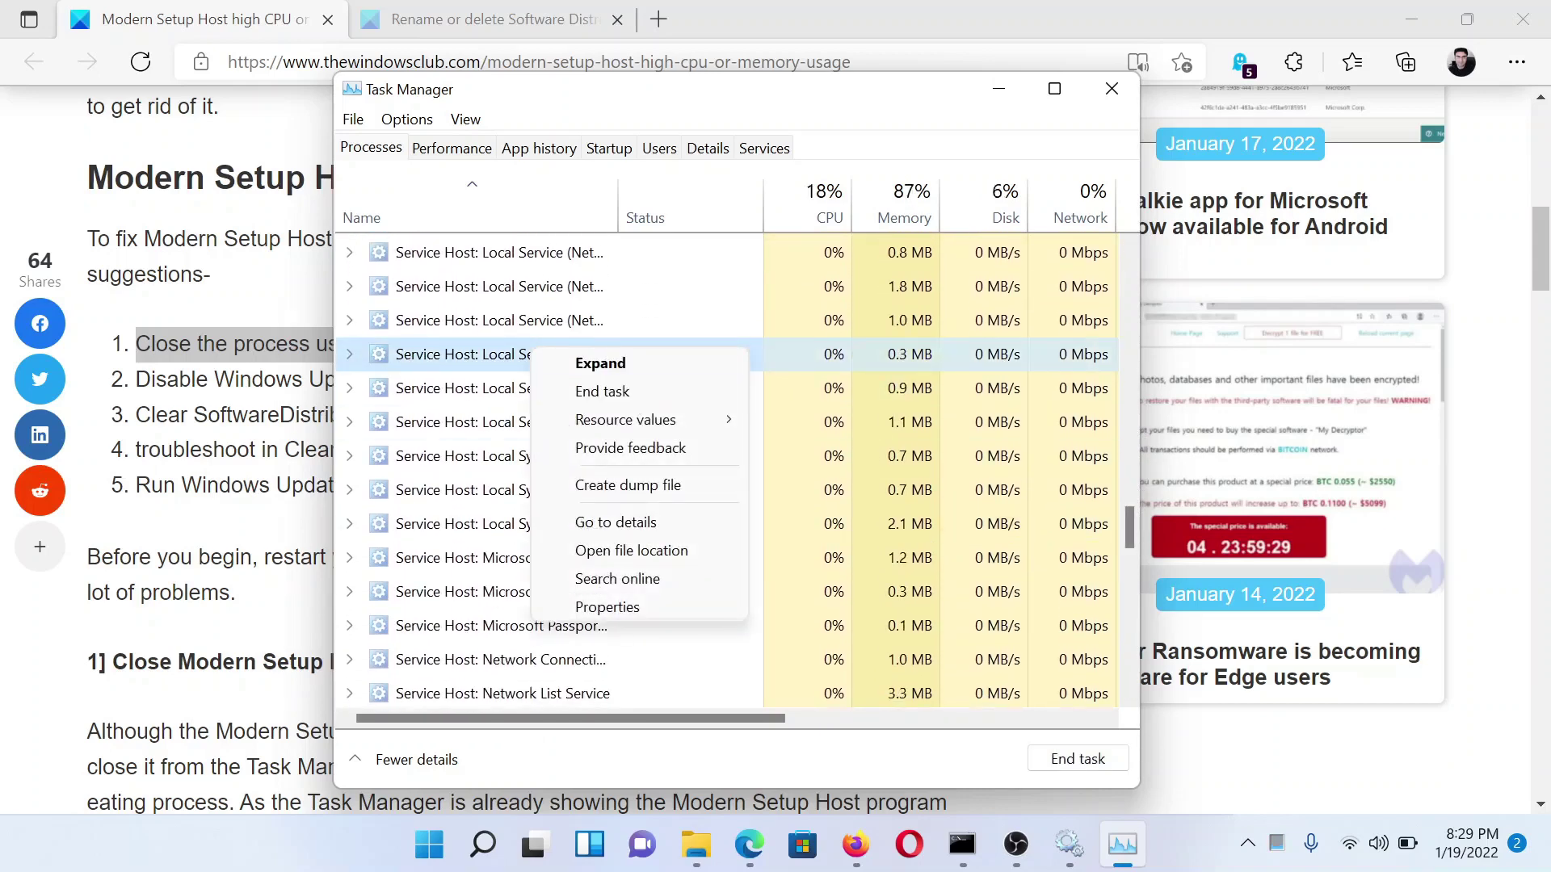
left_click(161, 404)
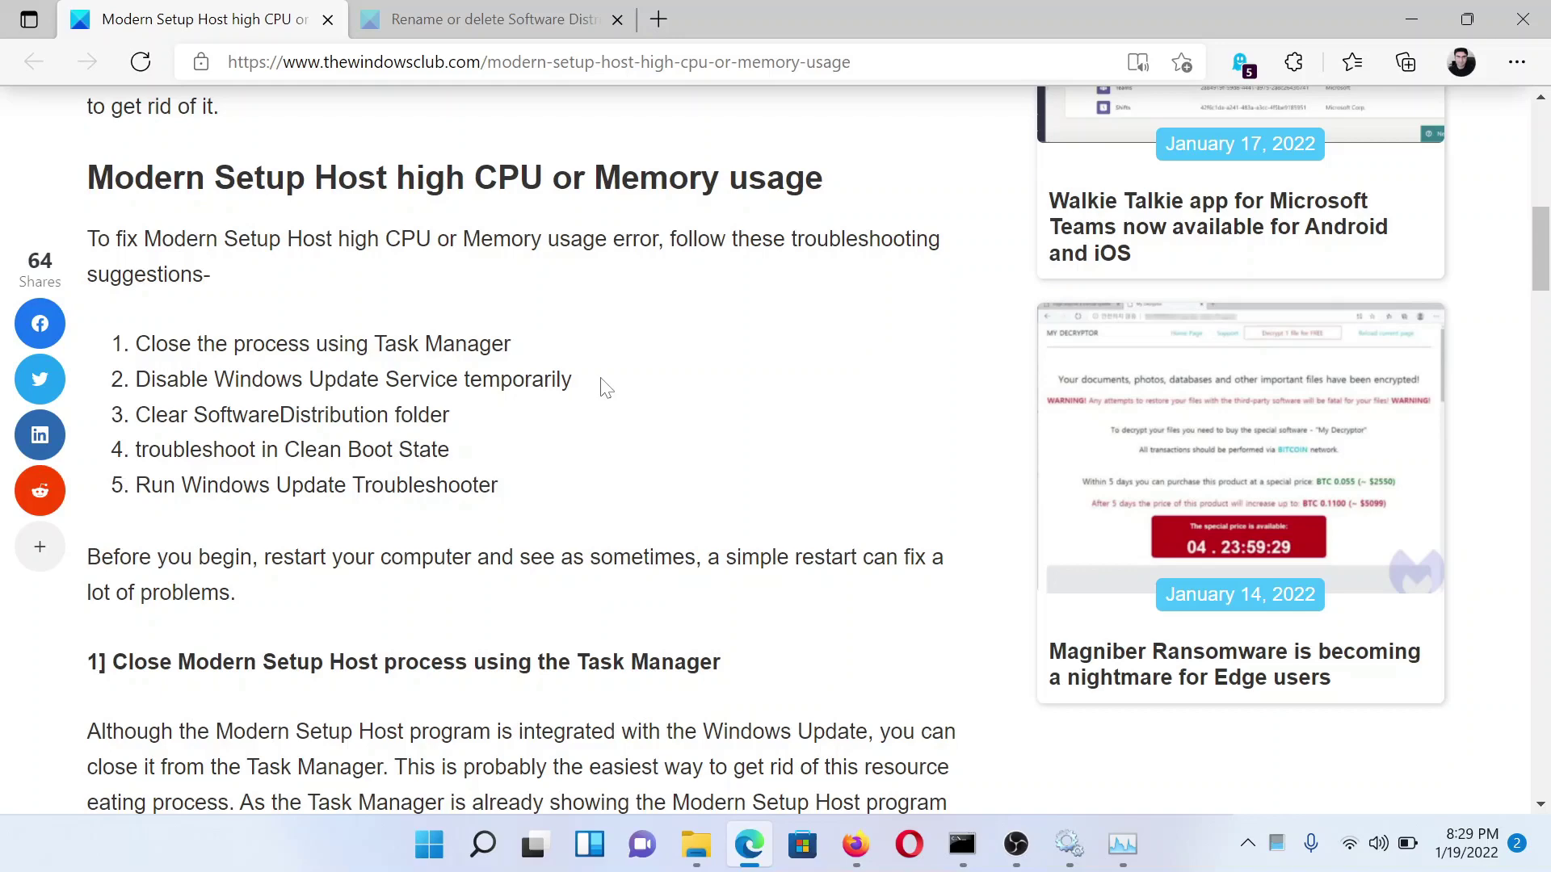
Step: In the Services console, change the Windows Update service's startup type to Disabled, then apply it
key("super+r")
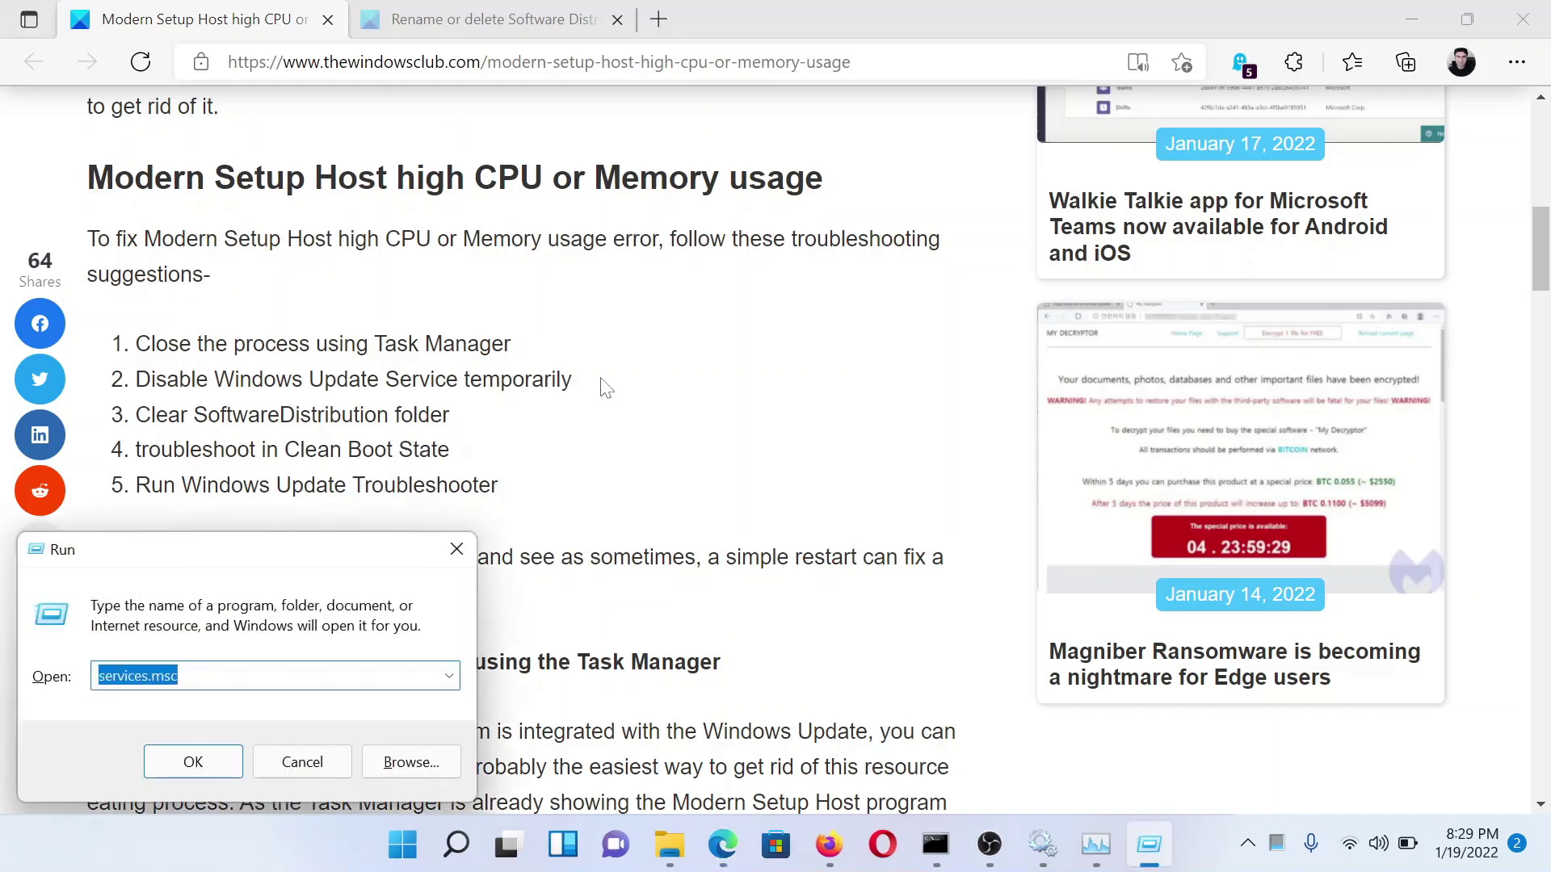
key("End")
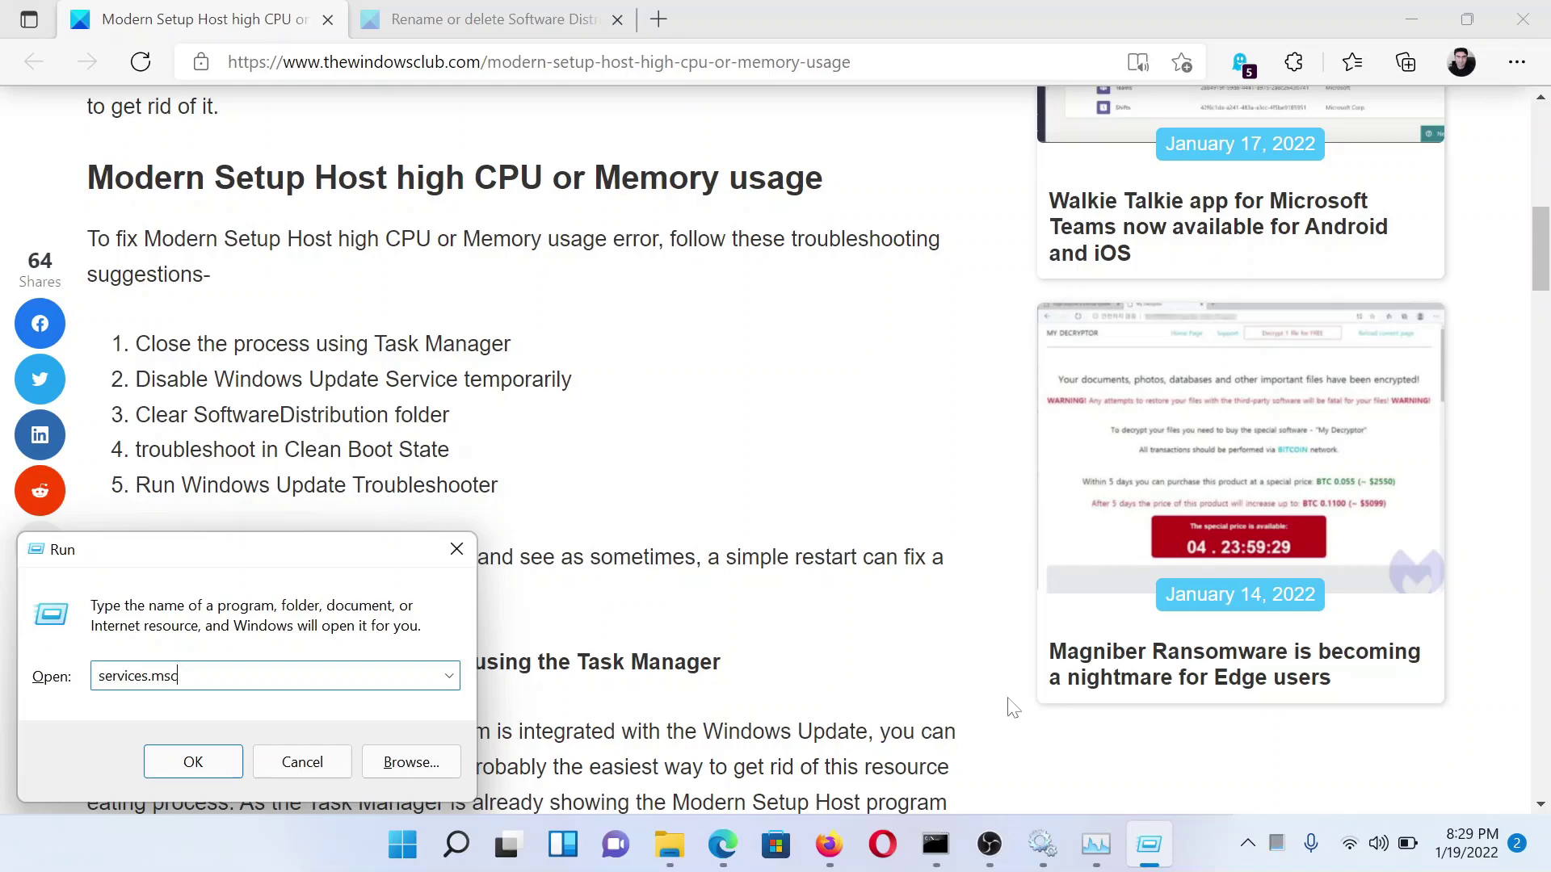
left_click(1048, 862)
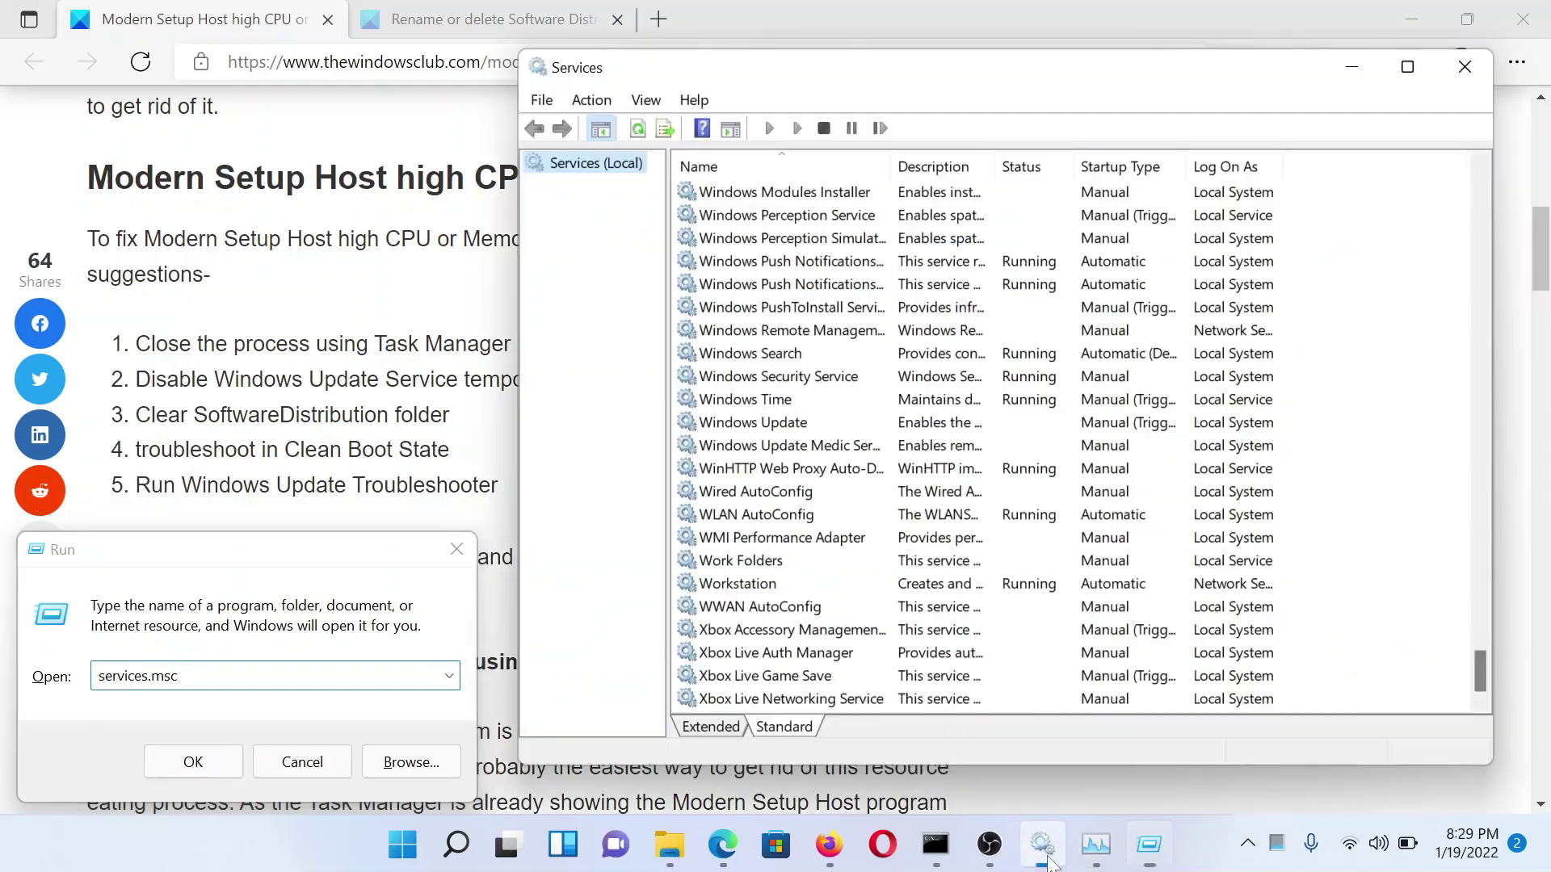
right_click(750, 431)
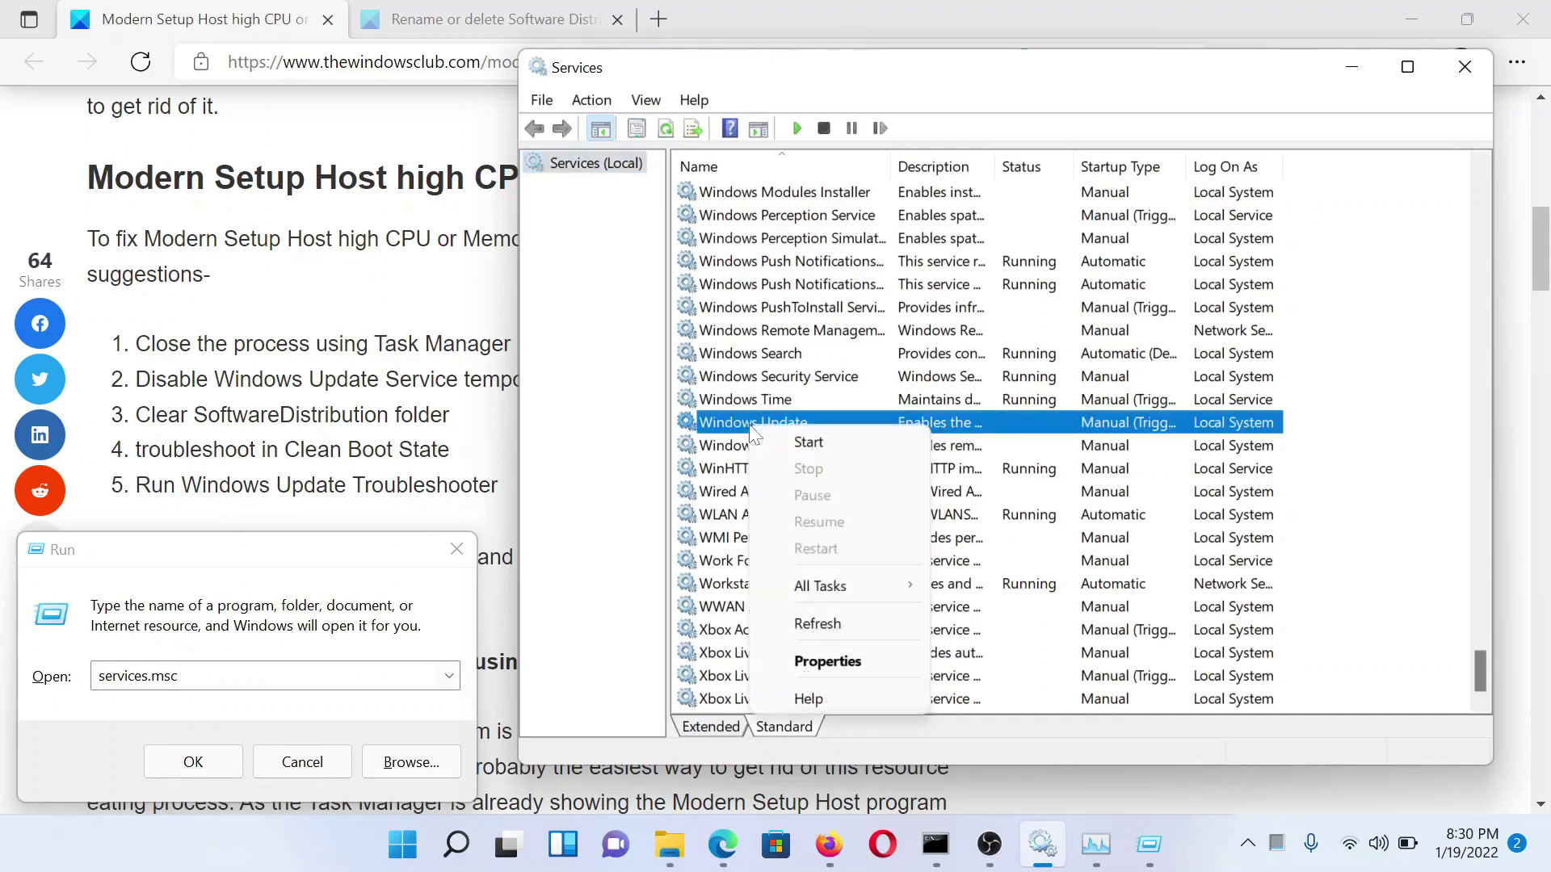
left_click(835, 662)
left_click(959, 396)
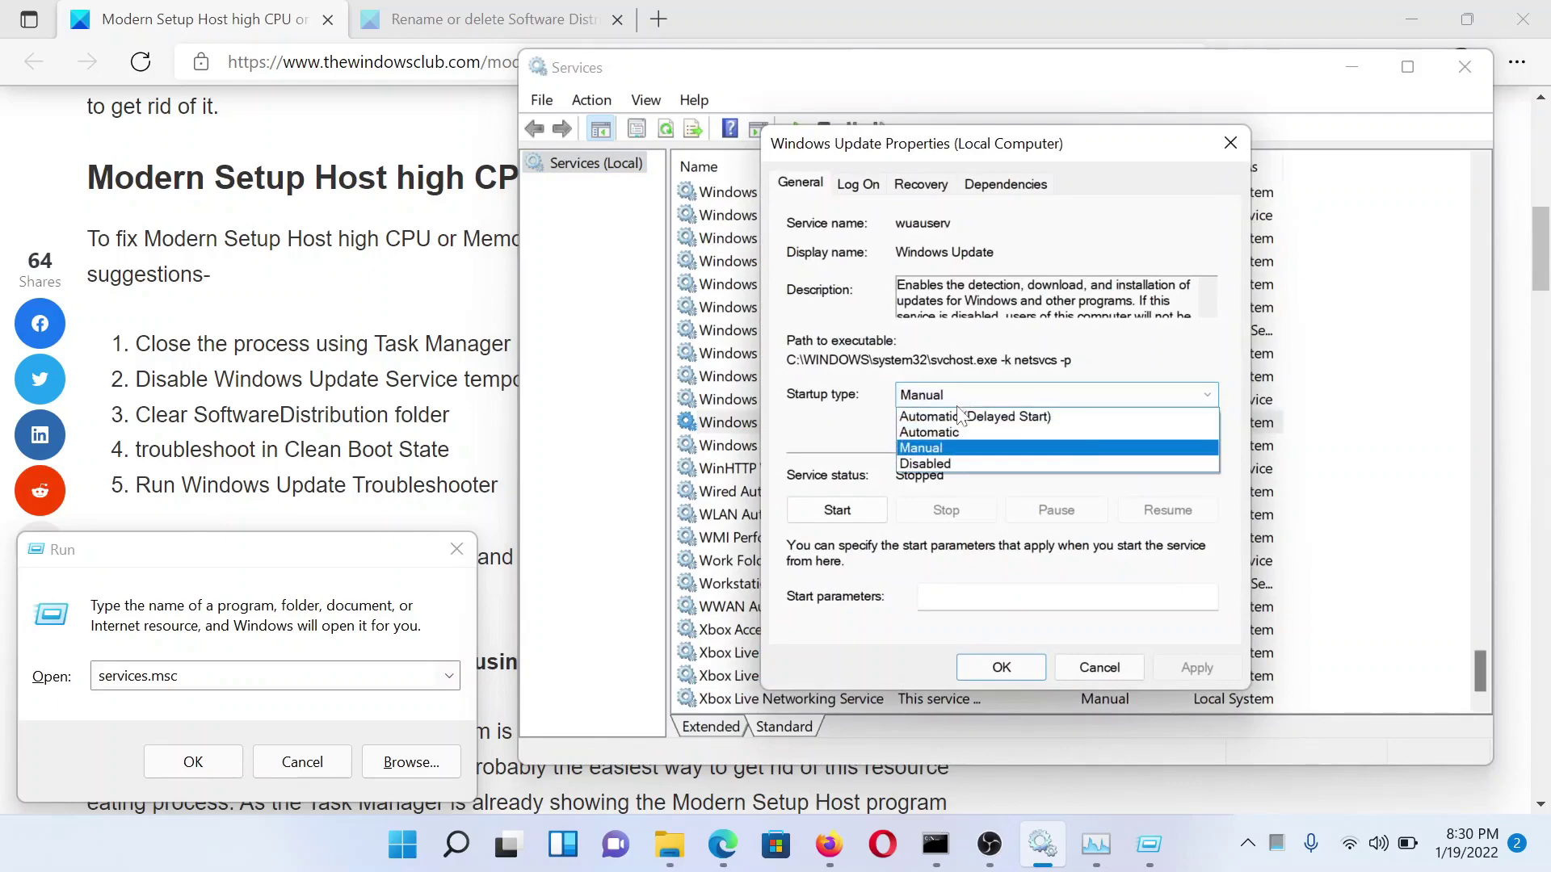
left_click(958, 462)
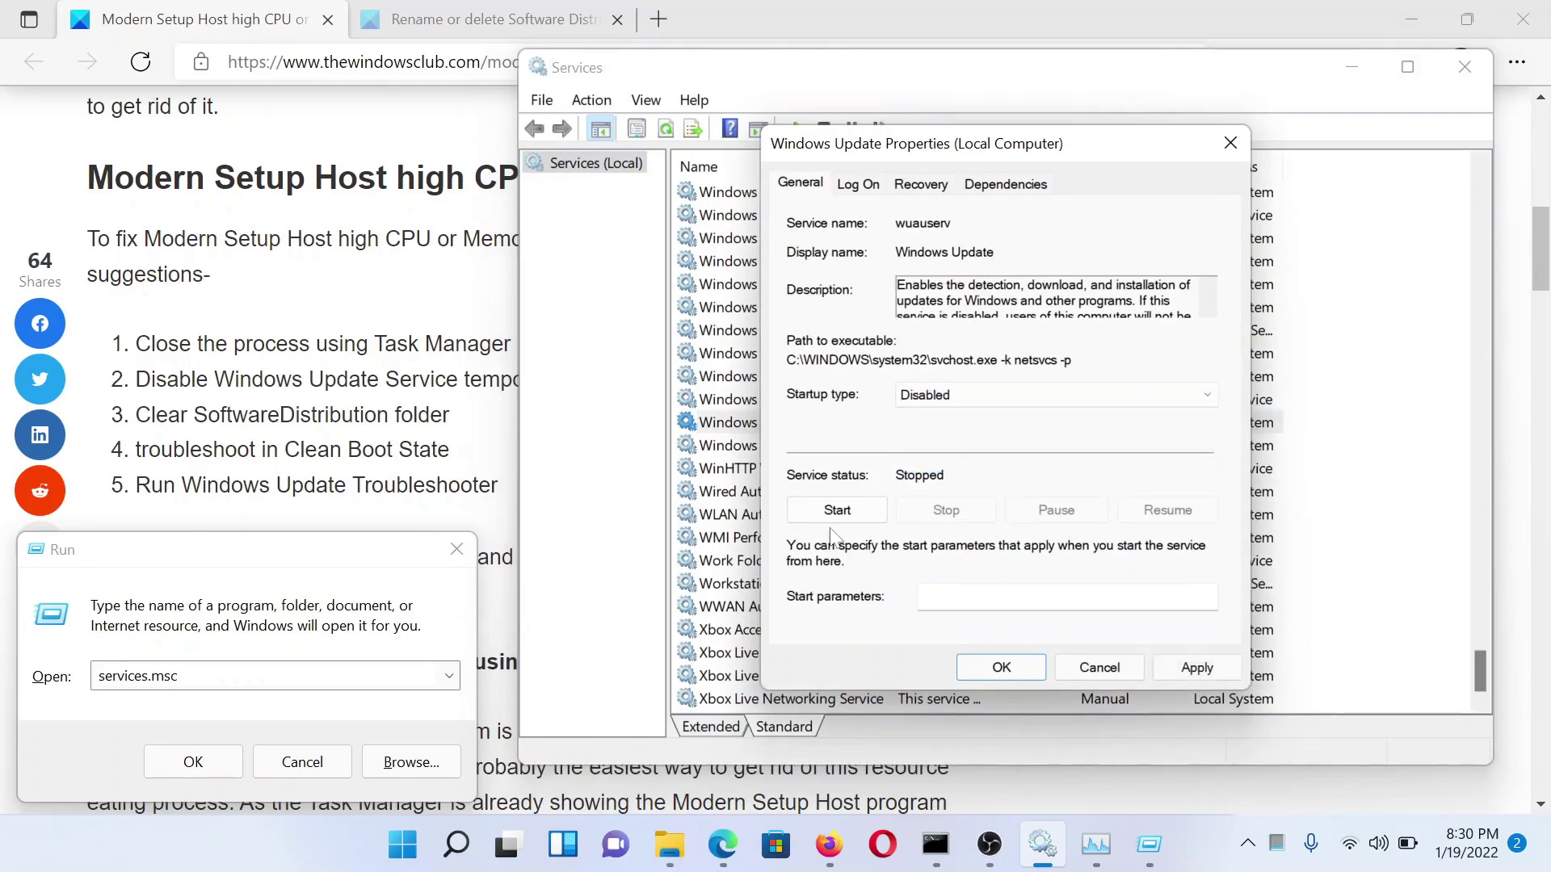
left_click(1163, 663)
left_click(982, 667)
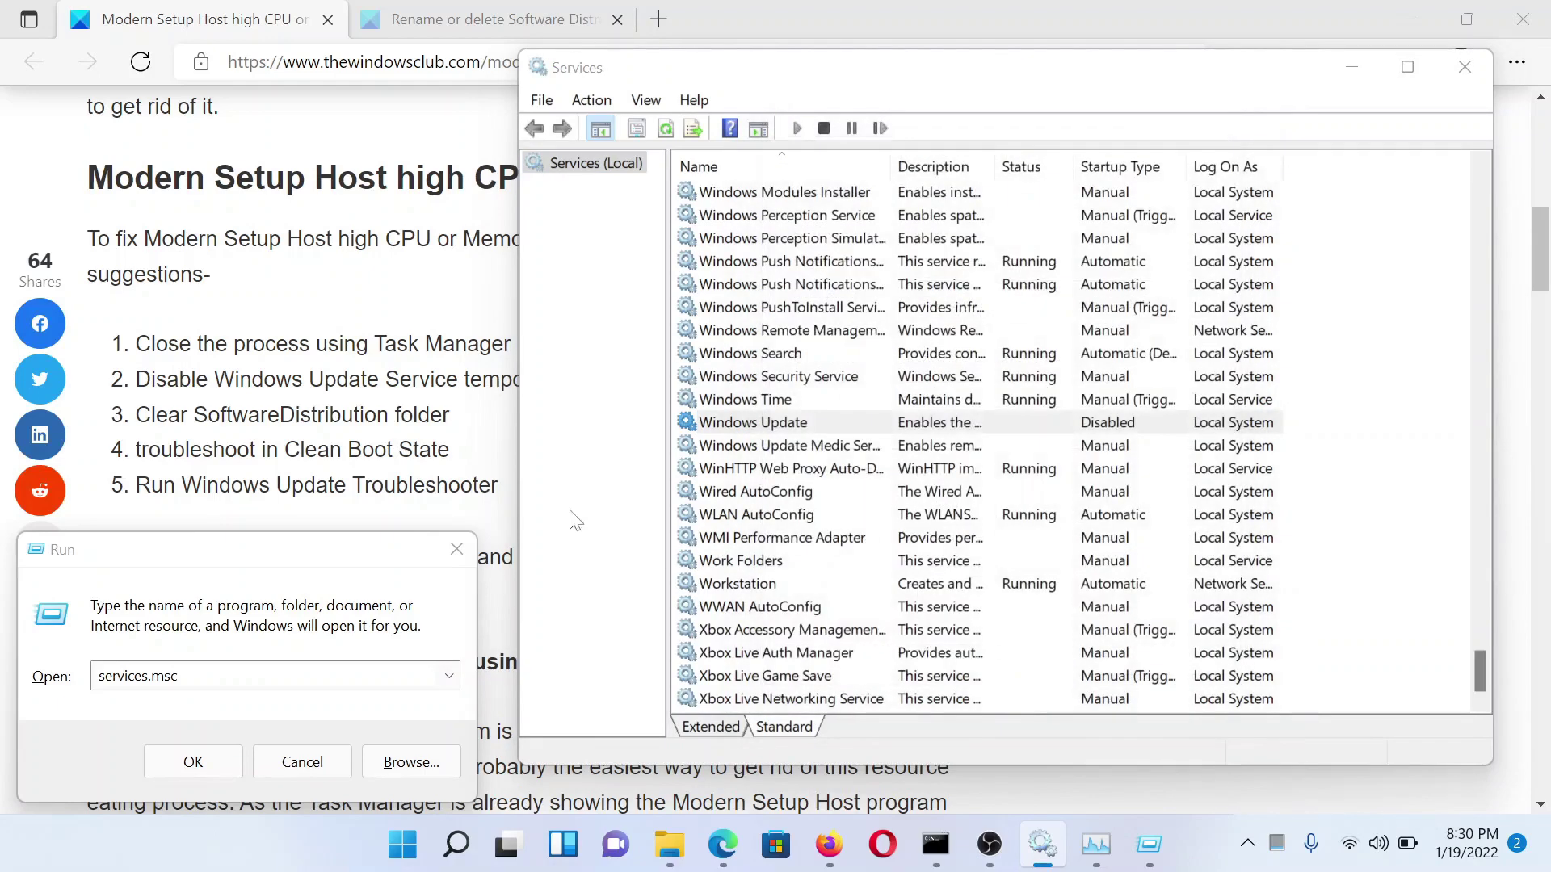
left_click(368, 470)
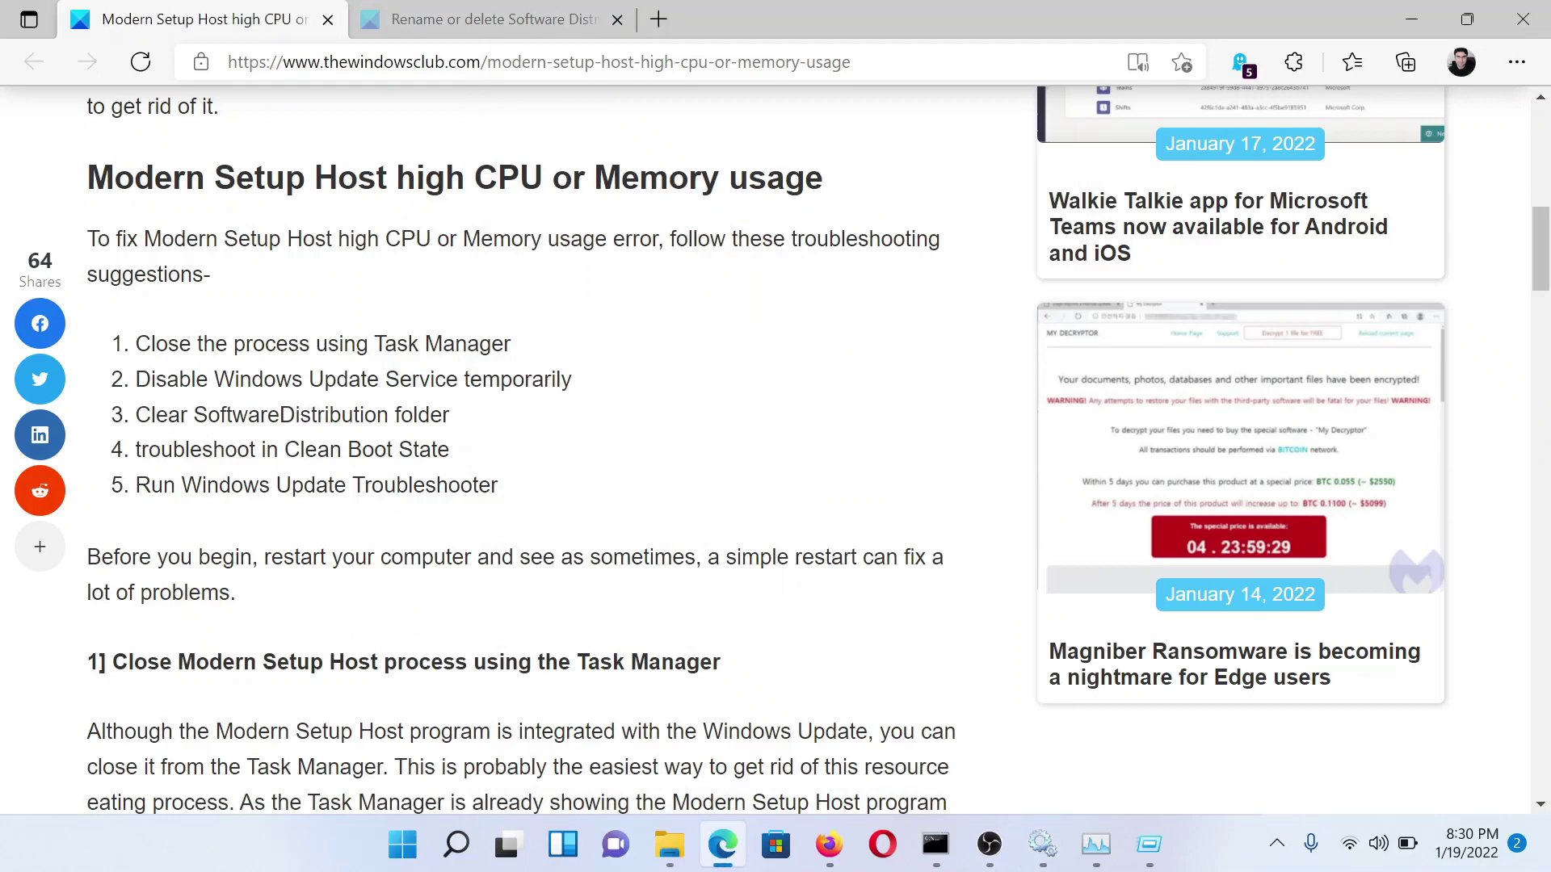
Step: Copy the five net stop, rename and net start commands from the SoftwareDistribution article tab
left_click(517, 18)
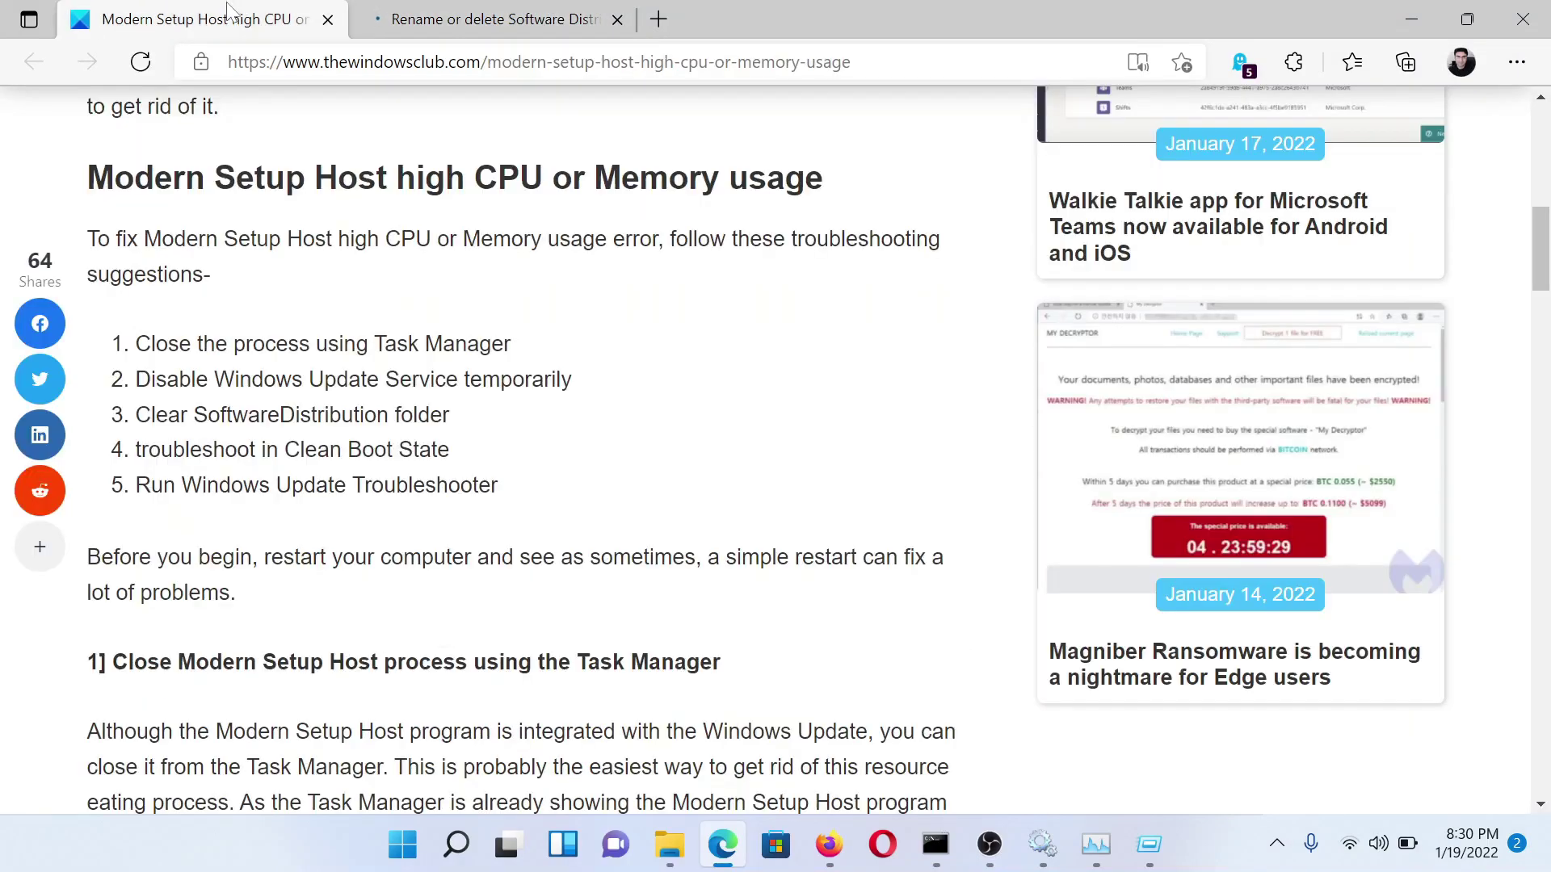
left_click(460, 15)
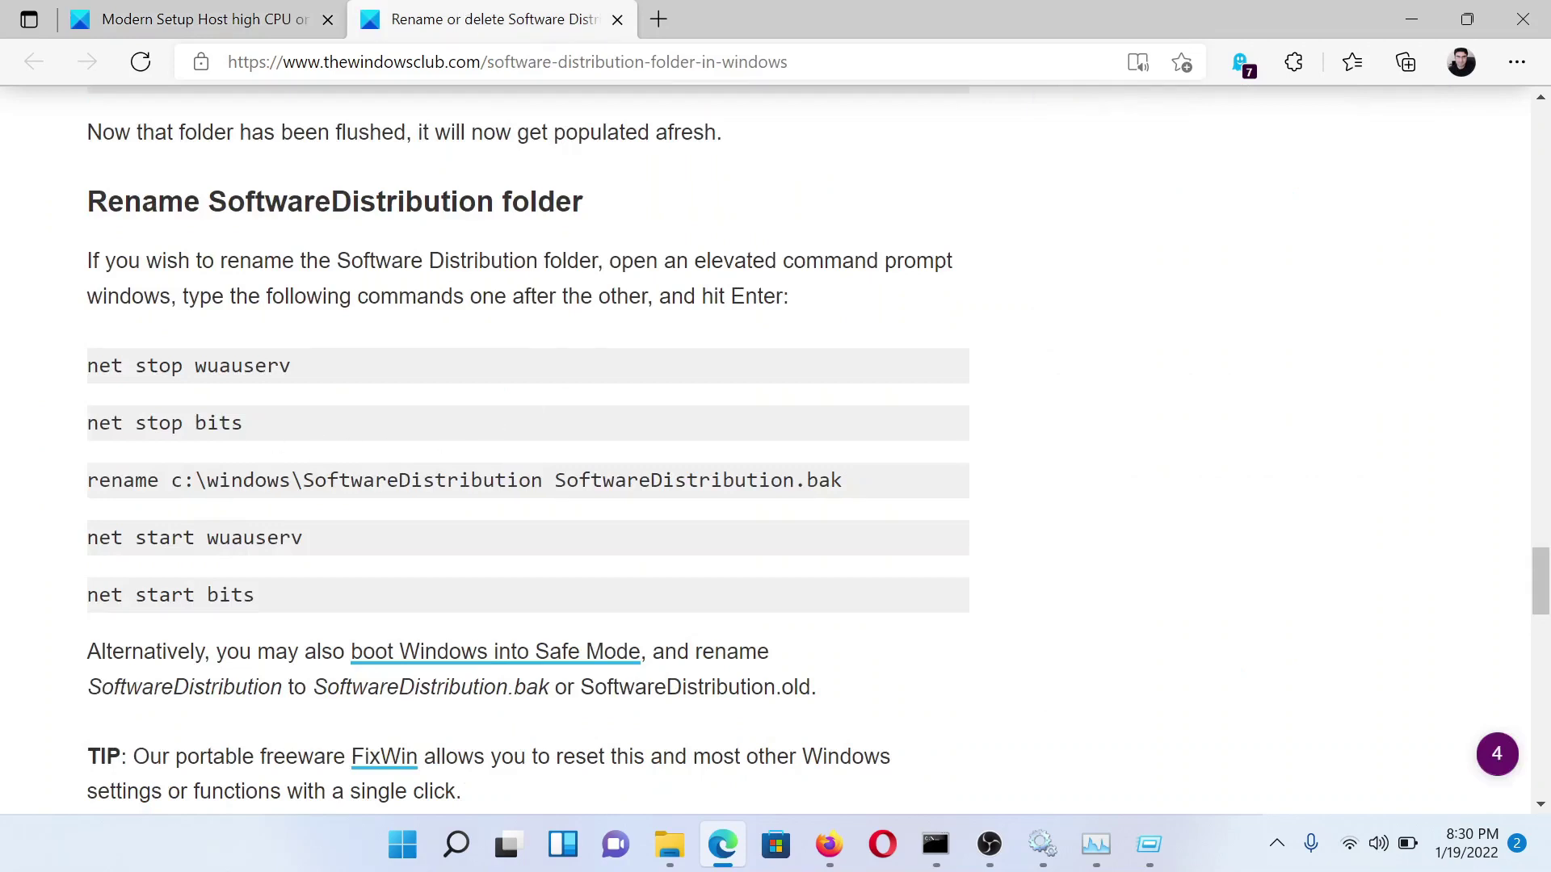
left_click_drag(87, 365, 311, 582)
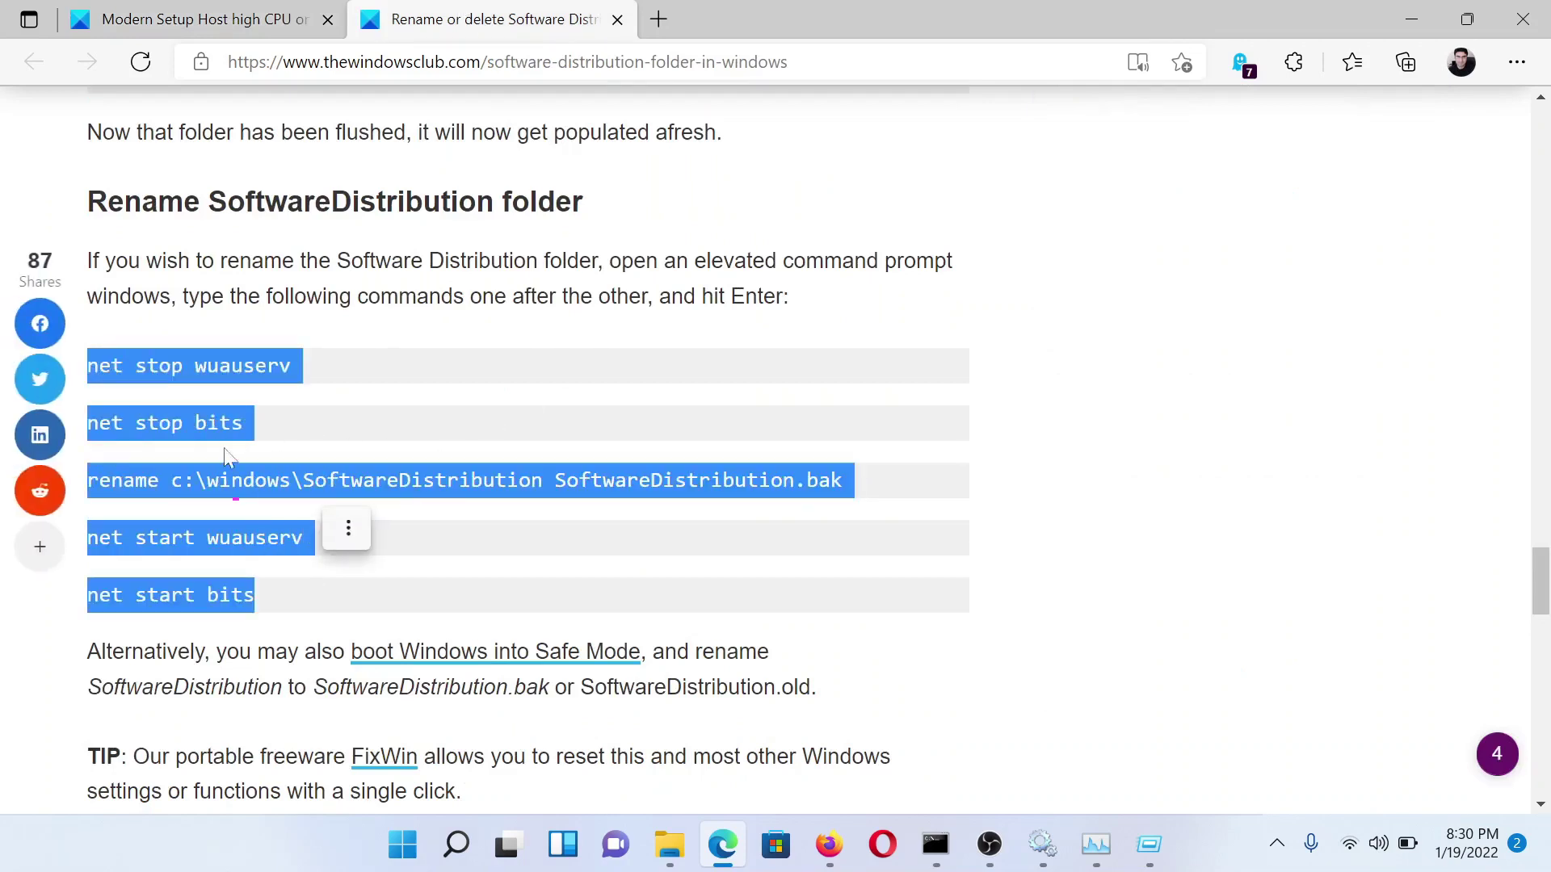
right_click(216, 595)
left_click(279, 305)
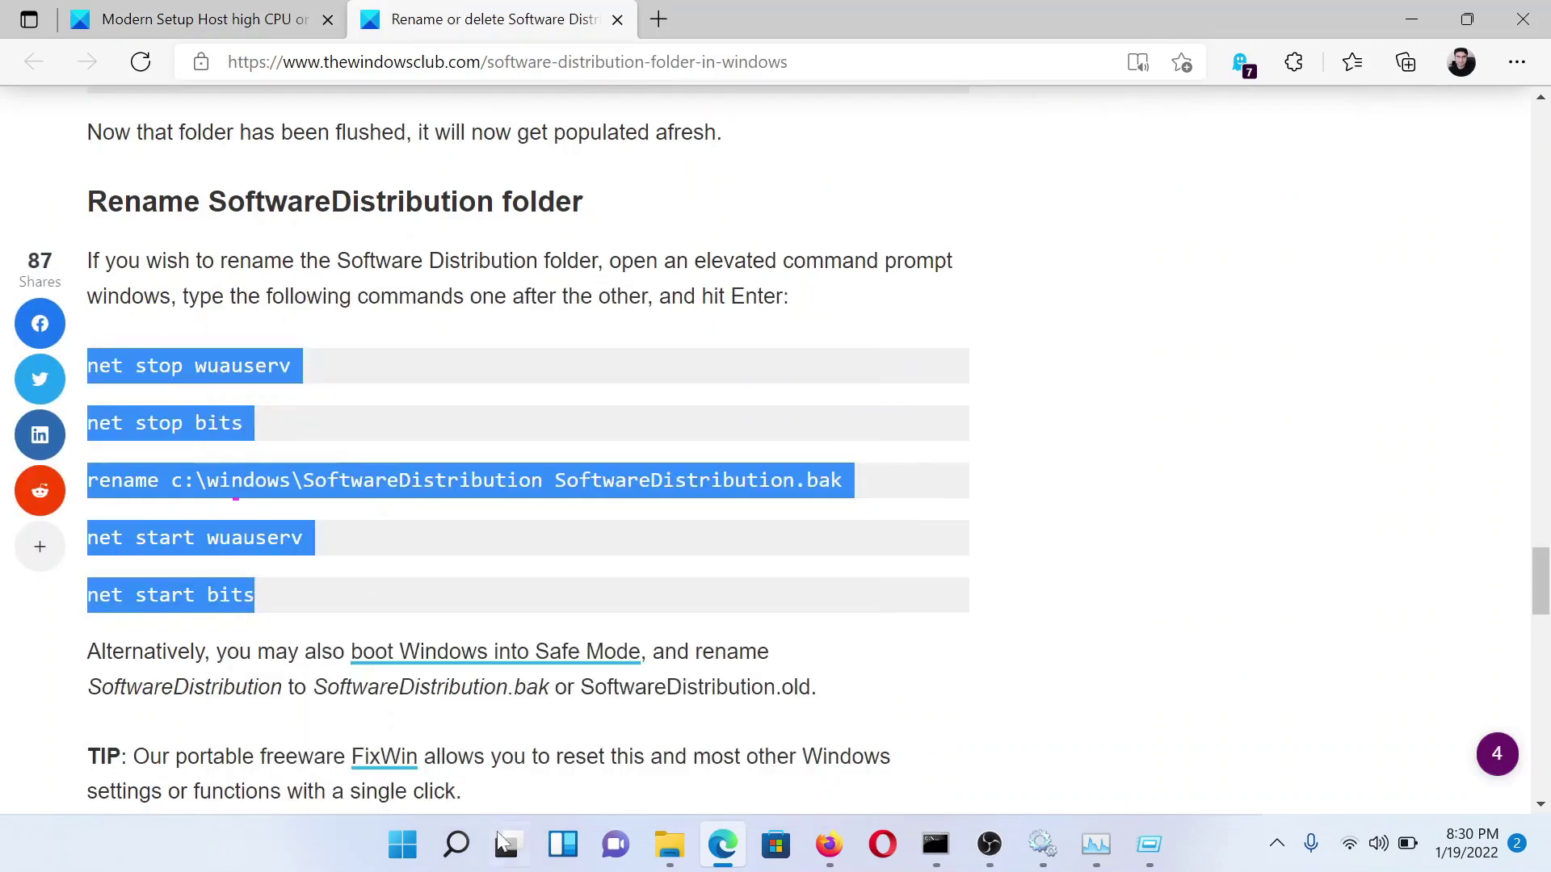
left_click(462, 846)
Step: Run the pasted commands in an elevated Command Prompt, renaming SoftwareDistribution to SoftwareDistribution.bak and restarting BITS
type("comm")
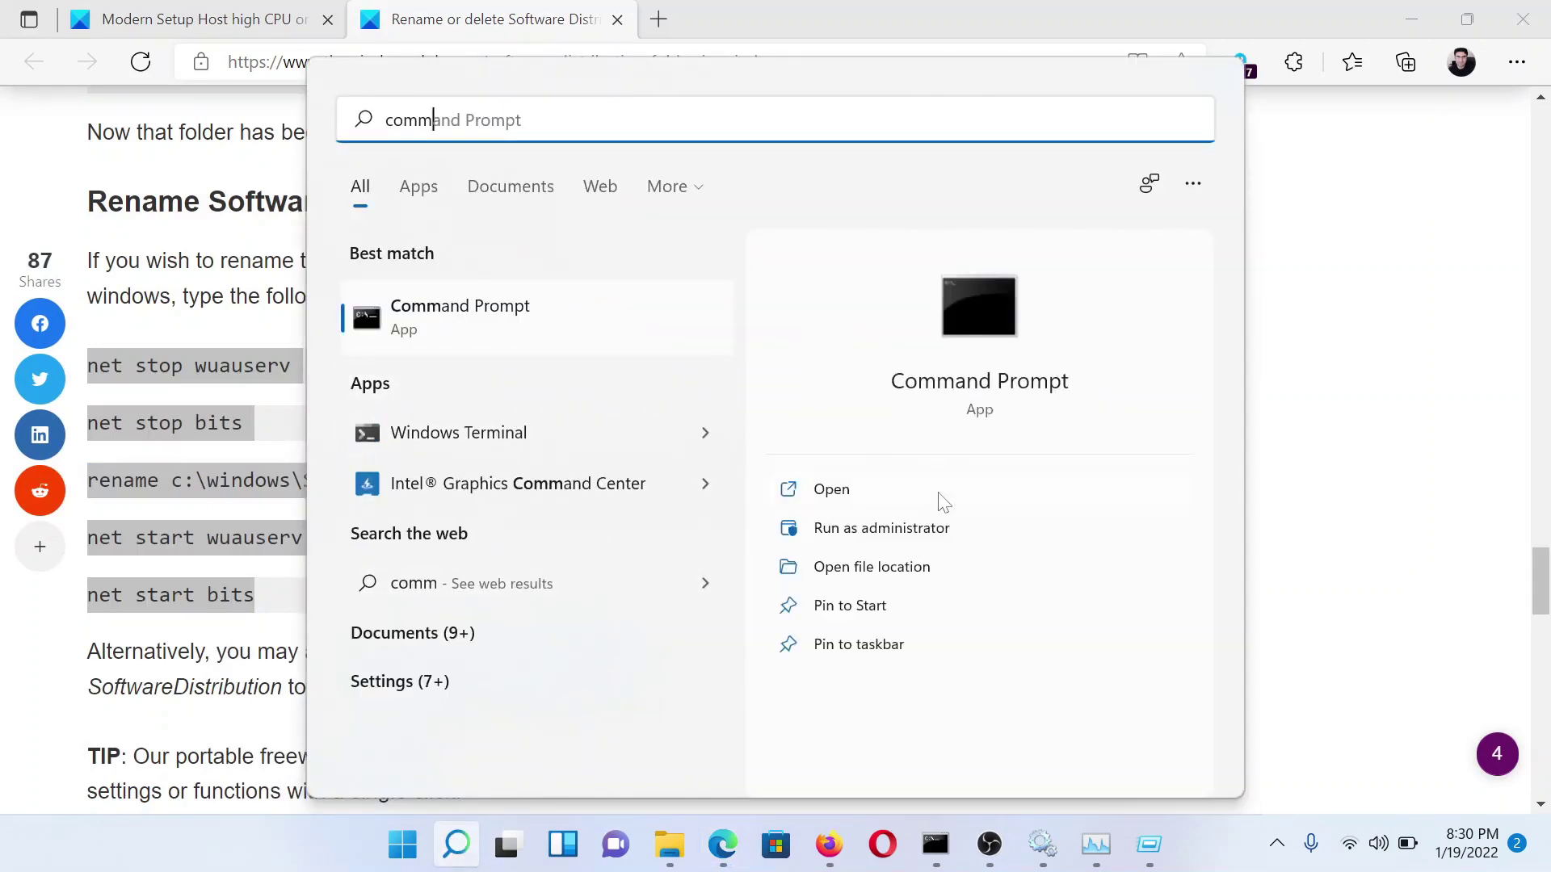
left_click(919, 535)
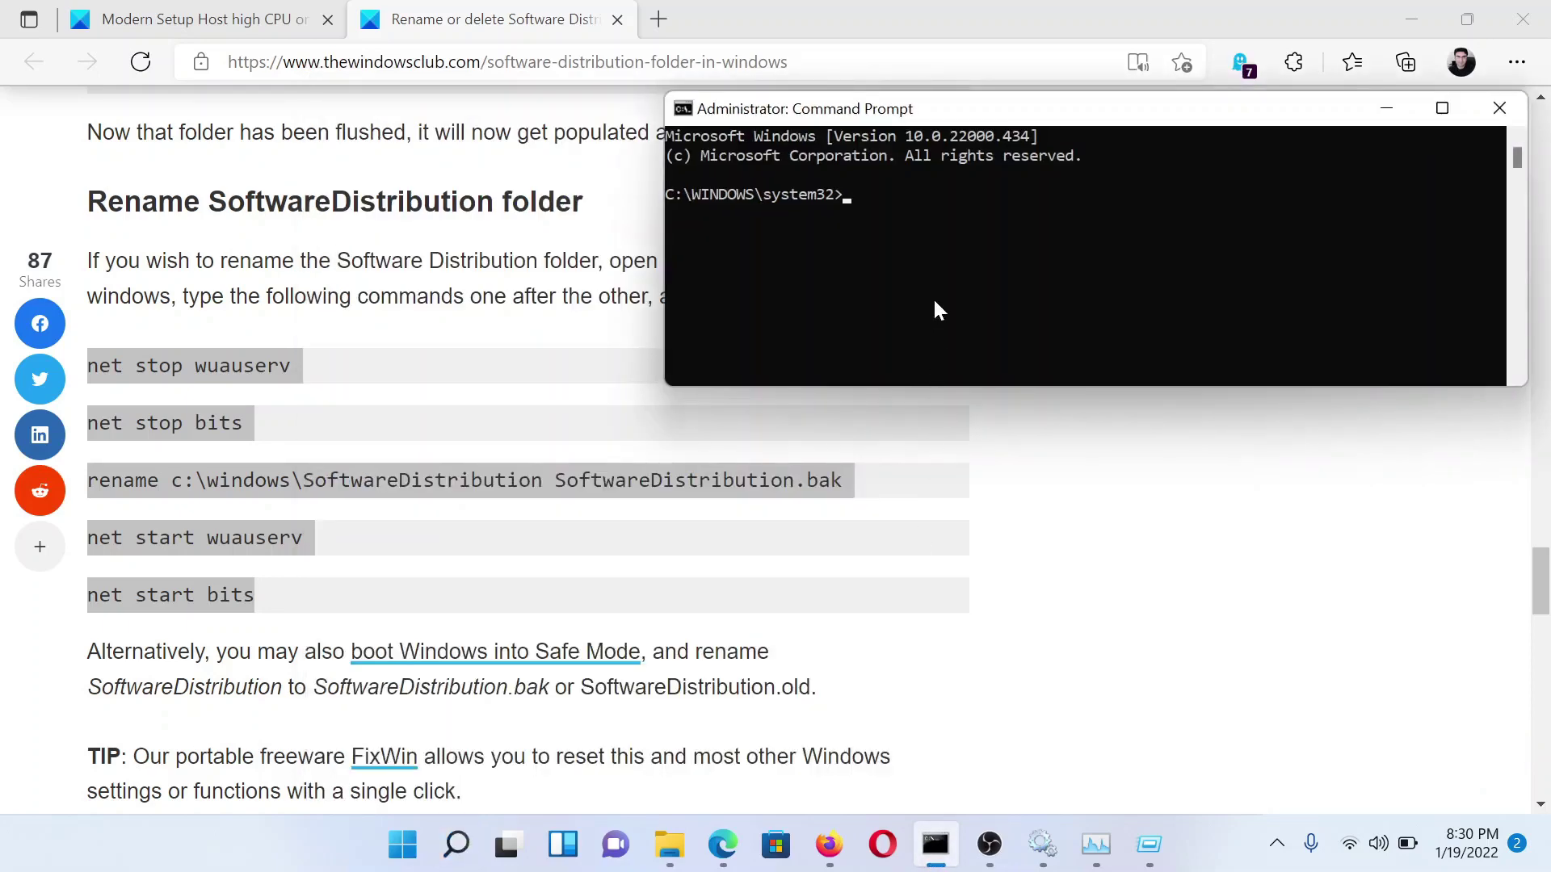
key("ctrl+v")
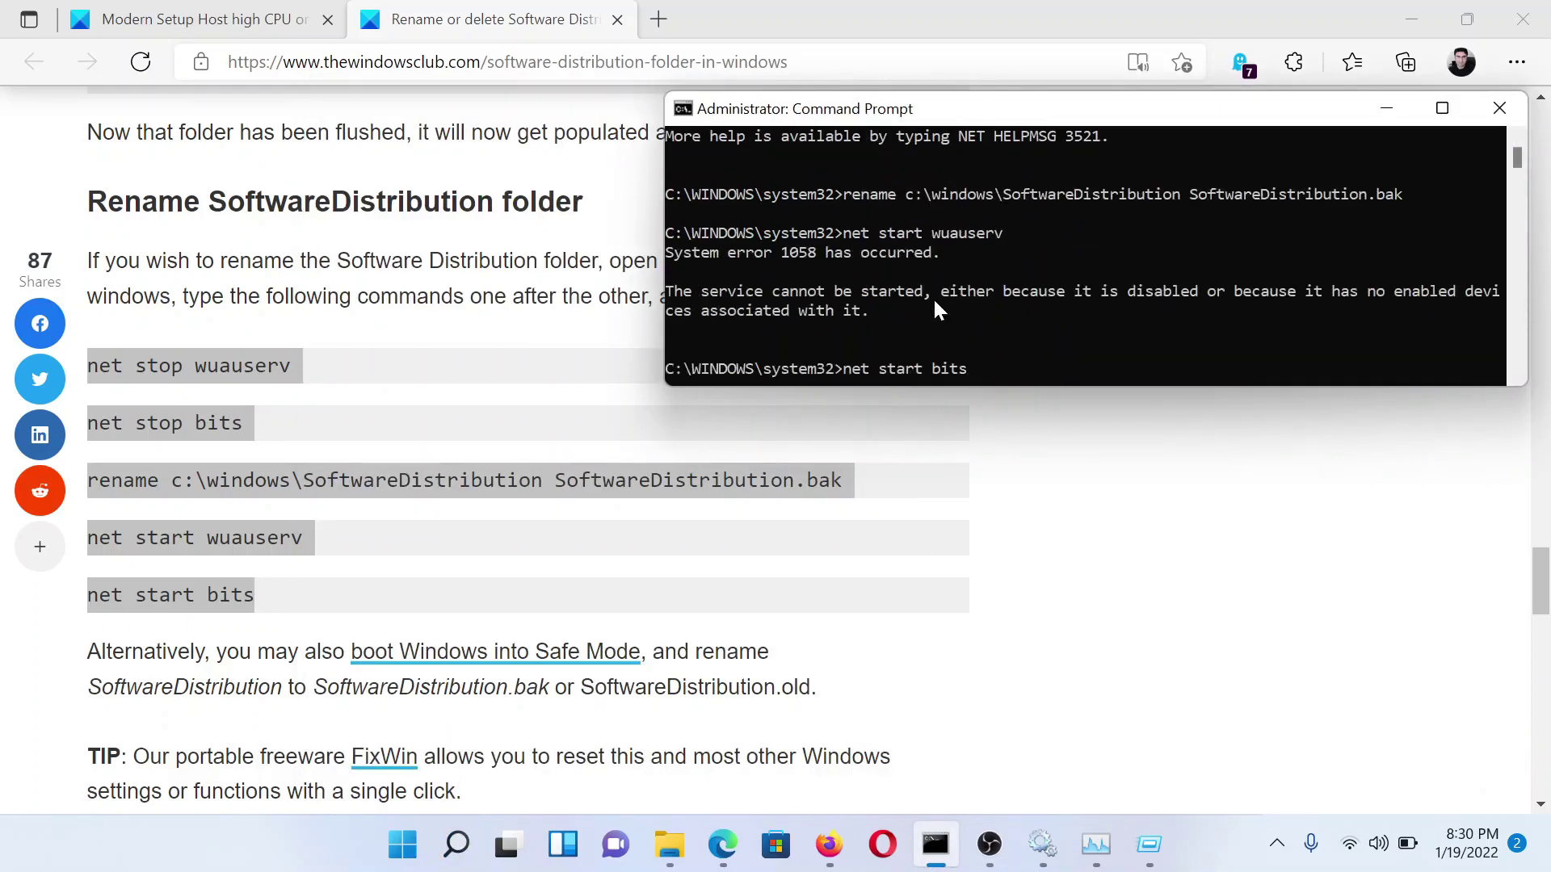
key("Return")
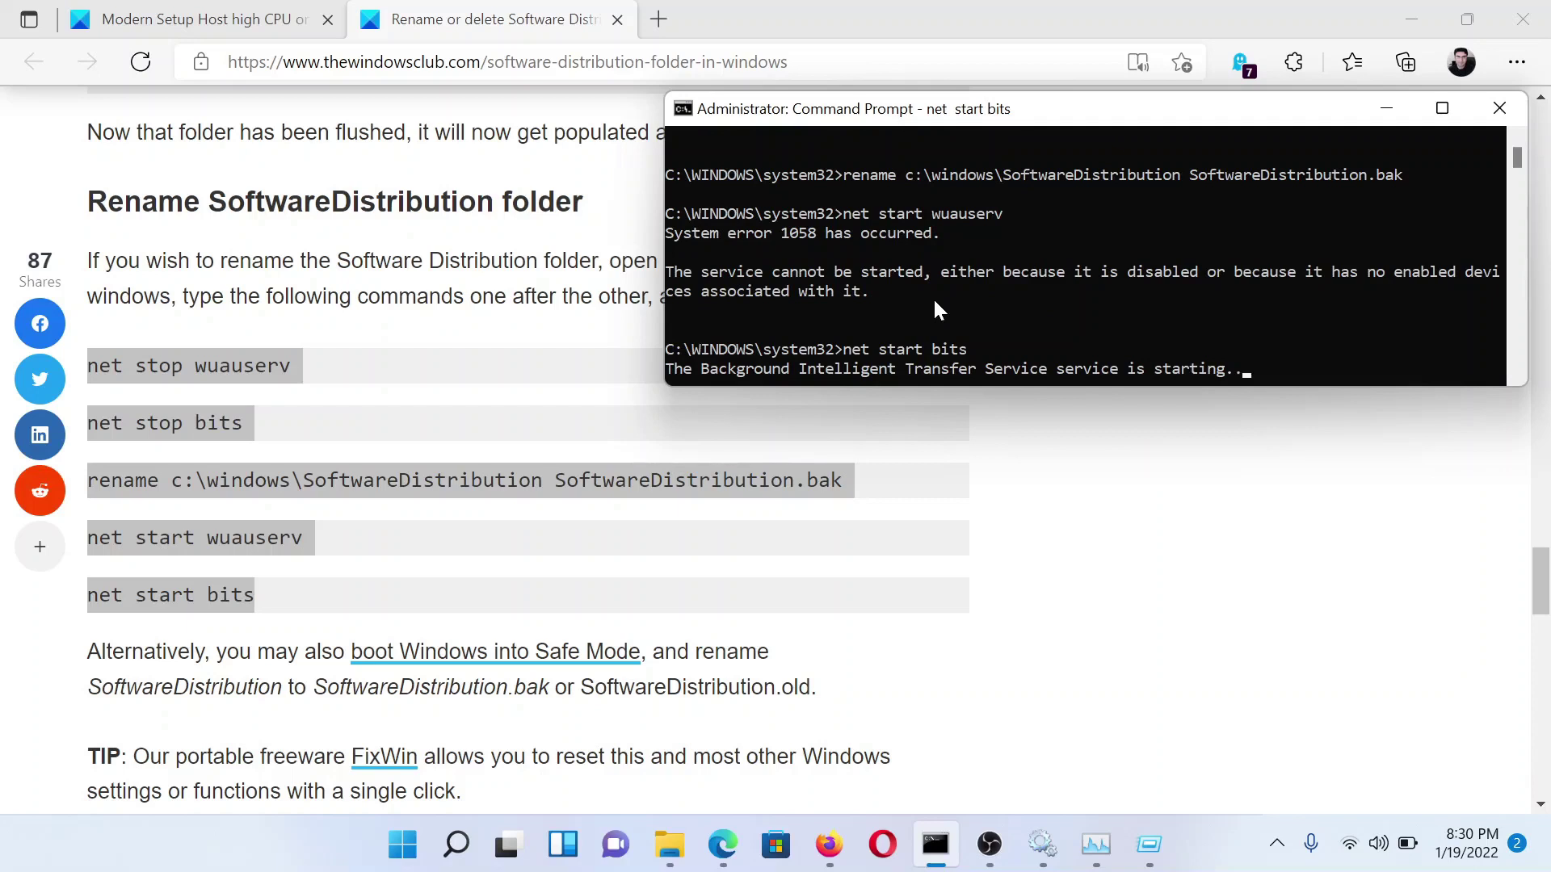
key("Return")
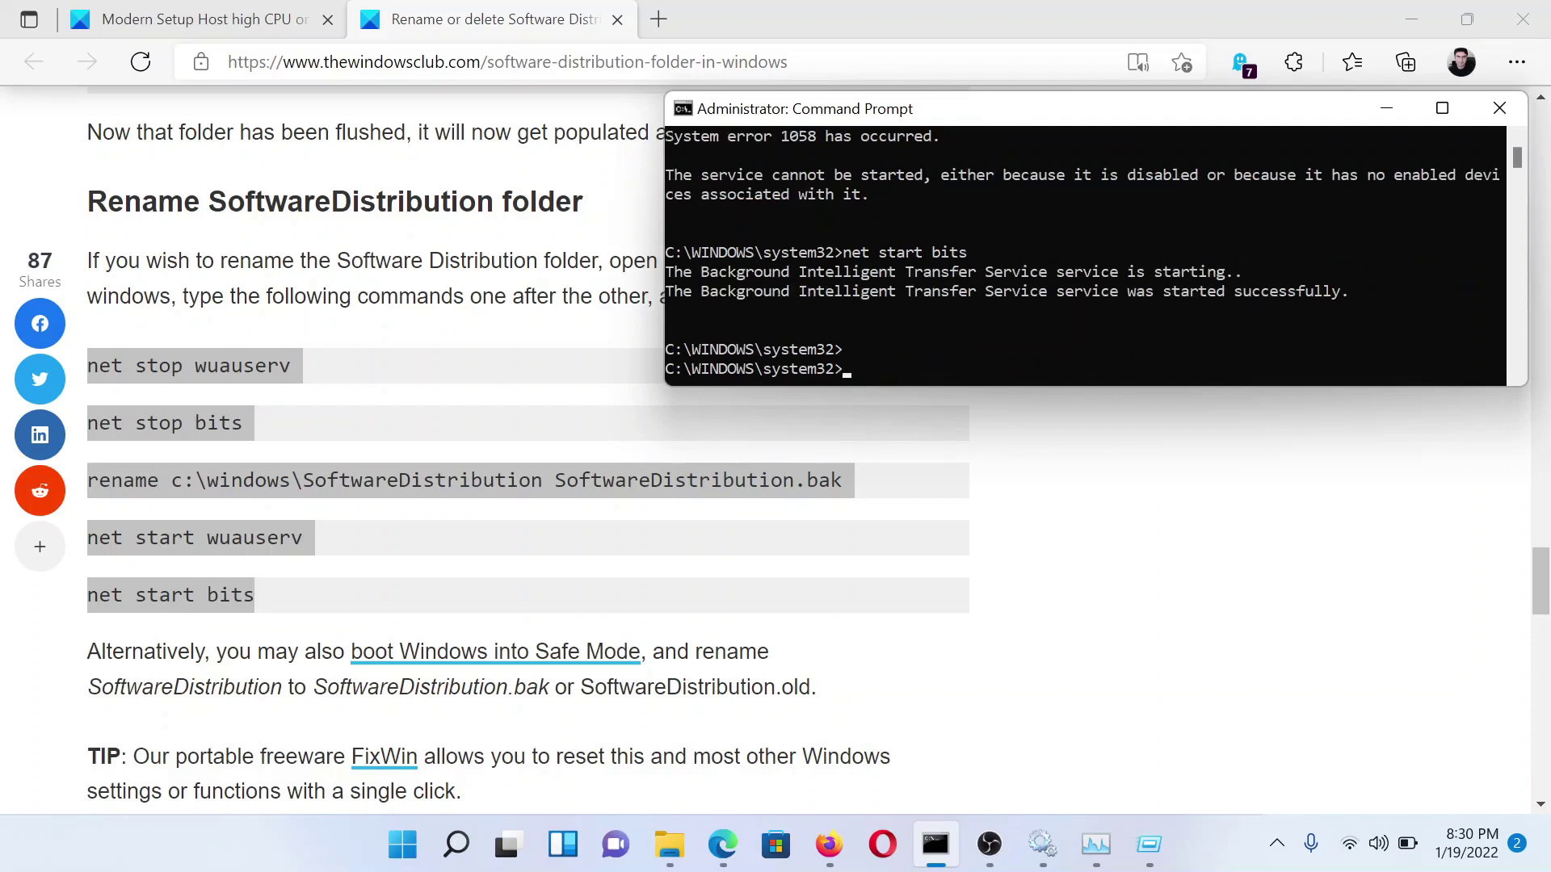
left_click(426, 289)
scroll(549, 547, "down", 1)
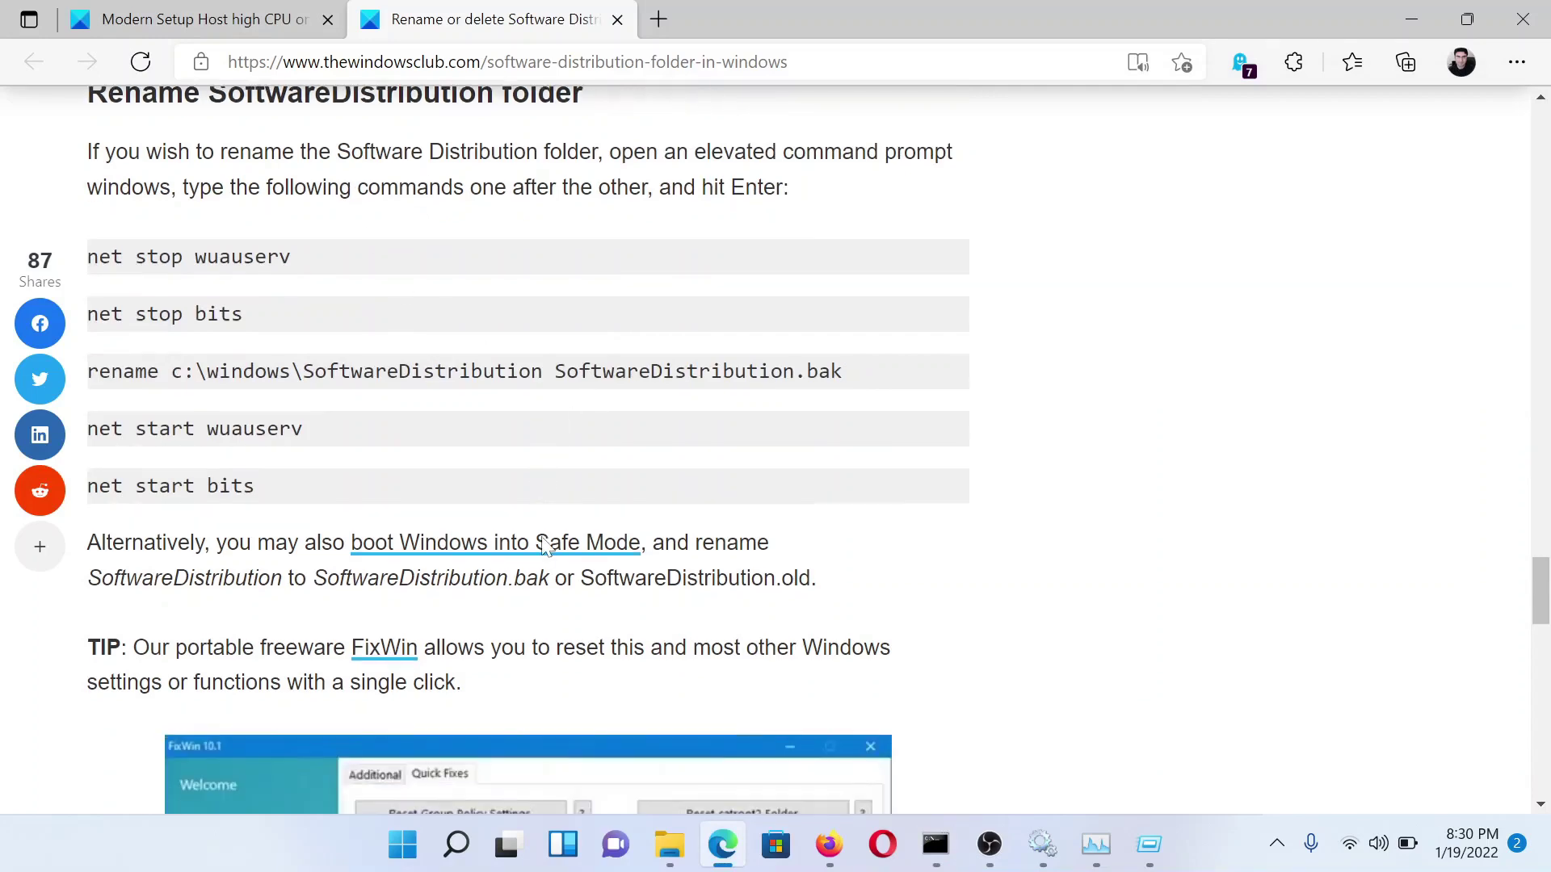
Step: Launch System Configuration by running msconfig from the Run box
left_click(220, 11)
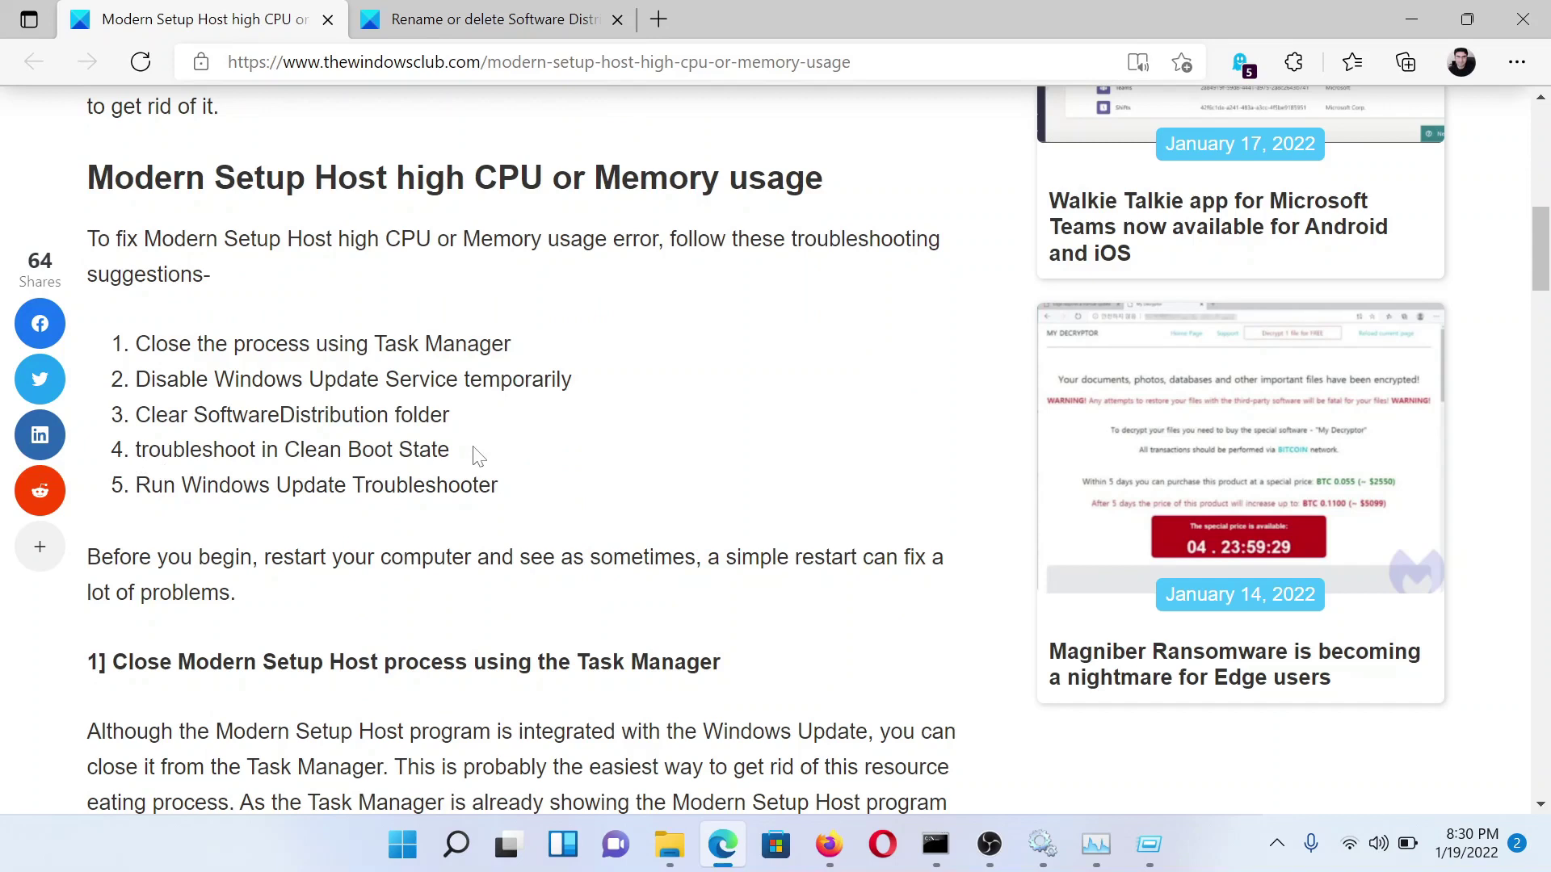
key("super+r")
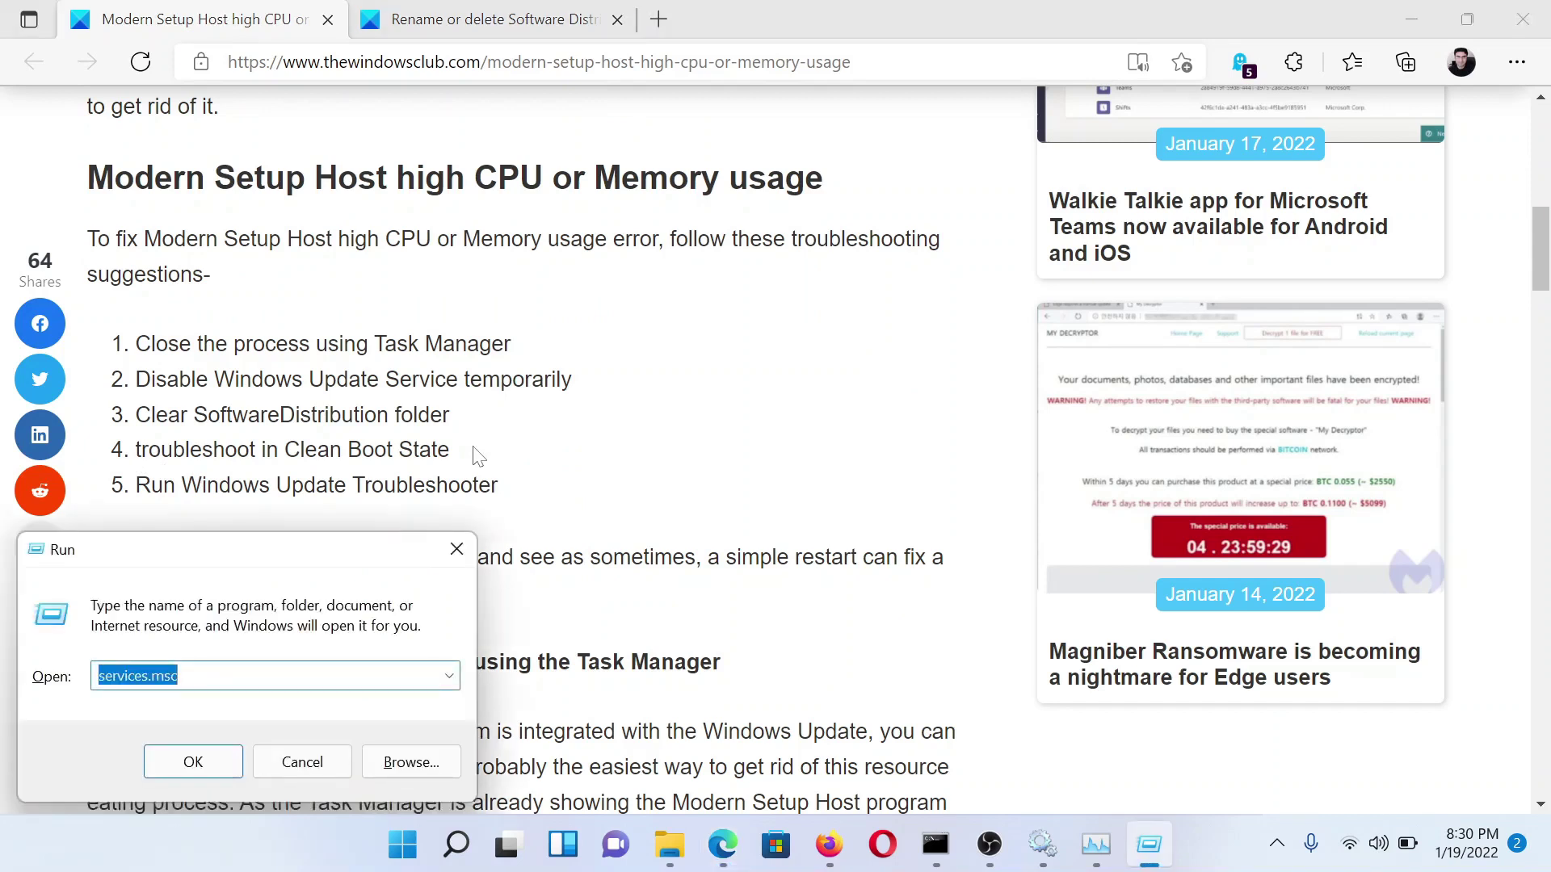
type("msc")
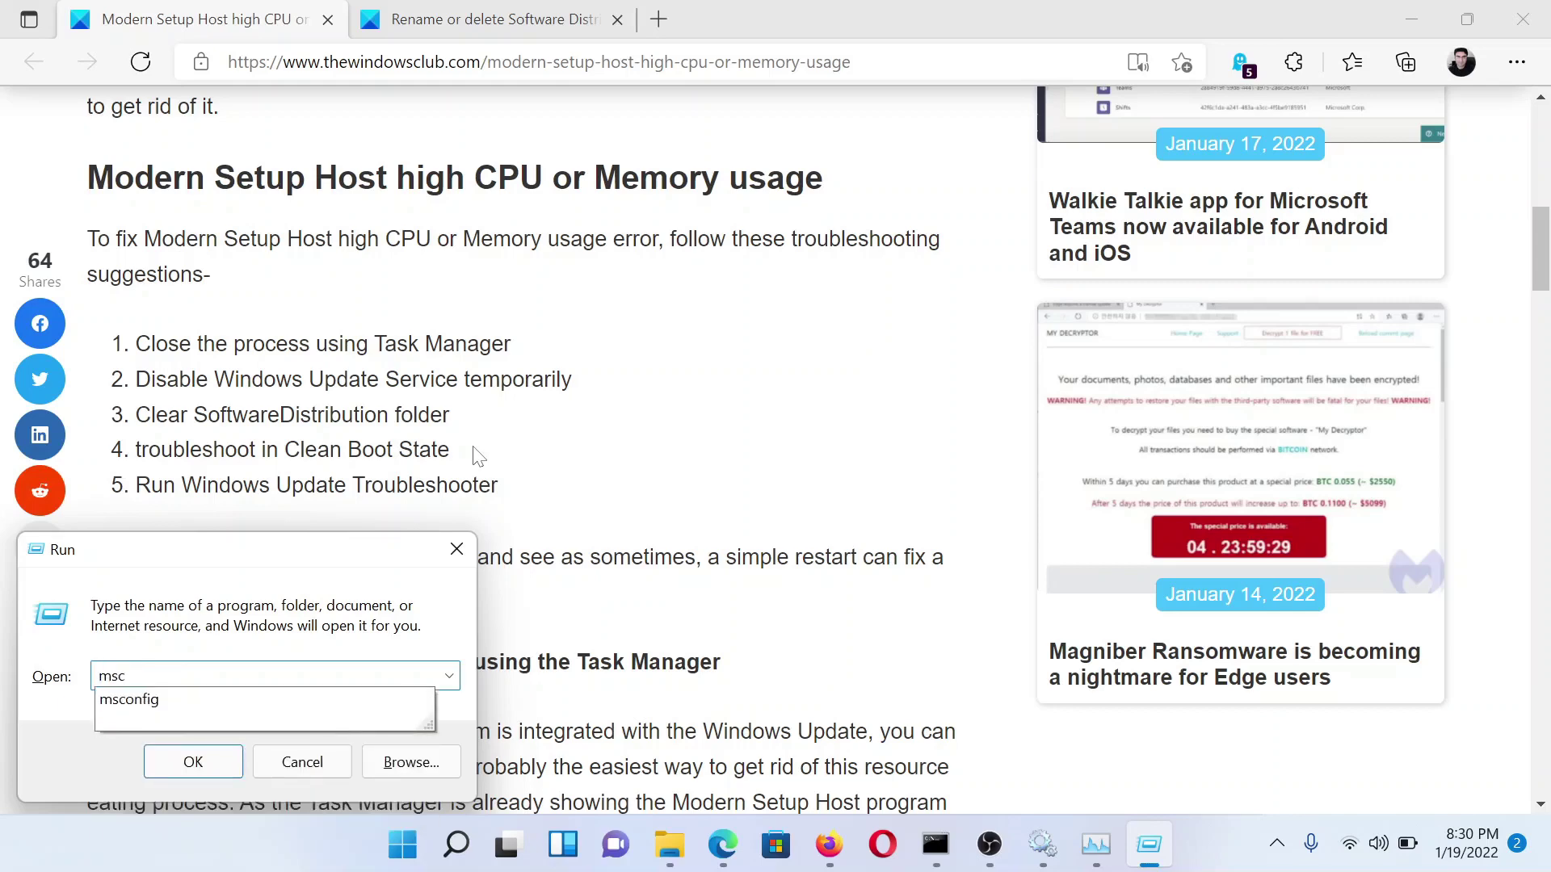
key("Down")
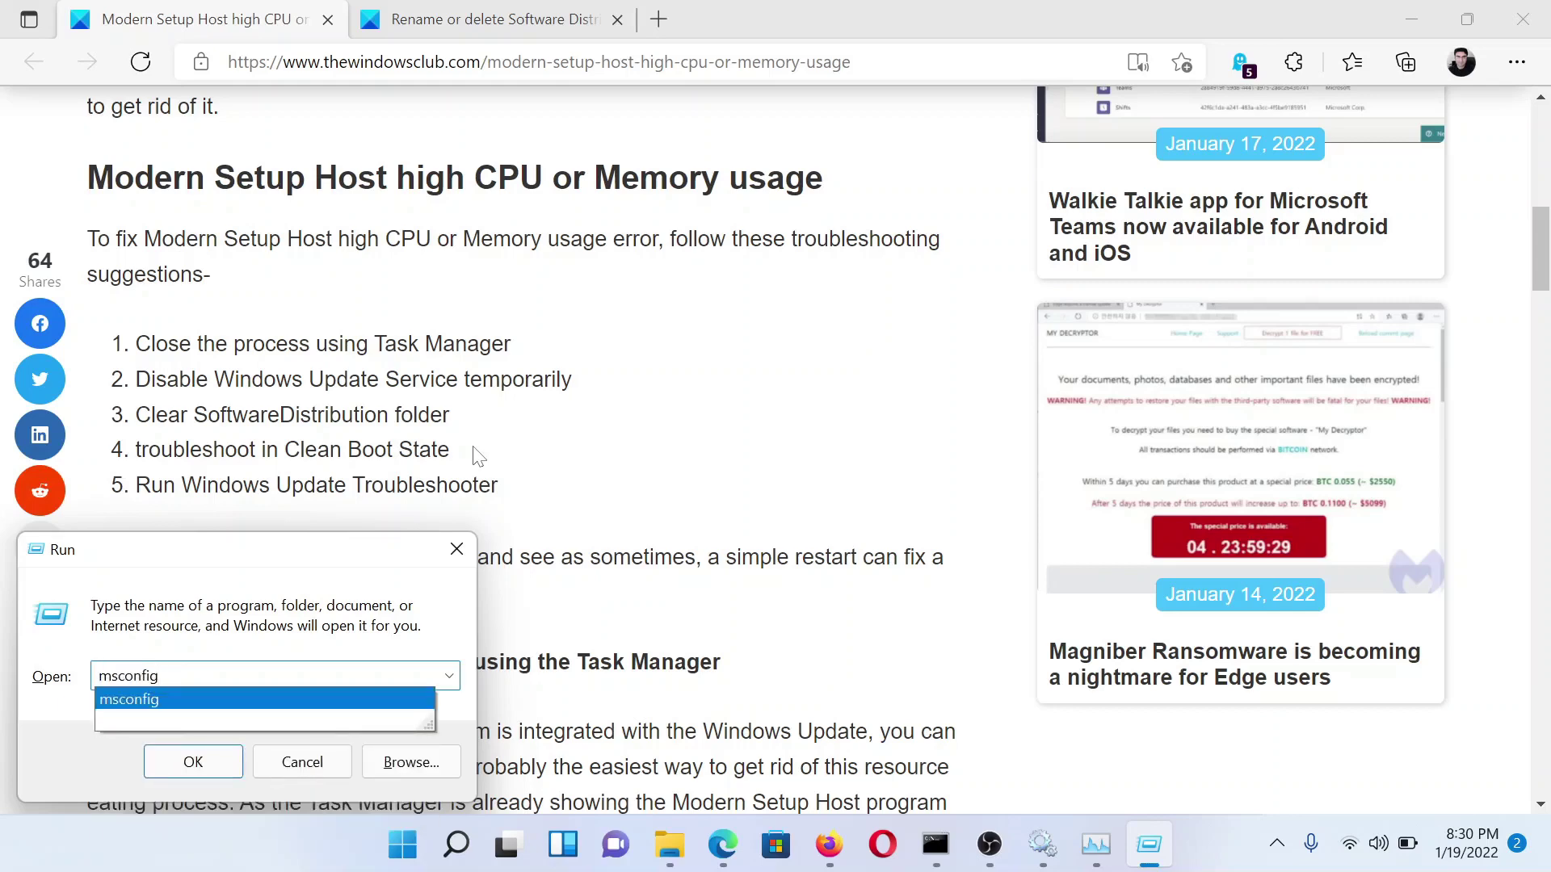
key("Return")
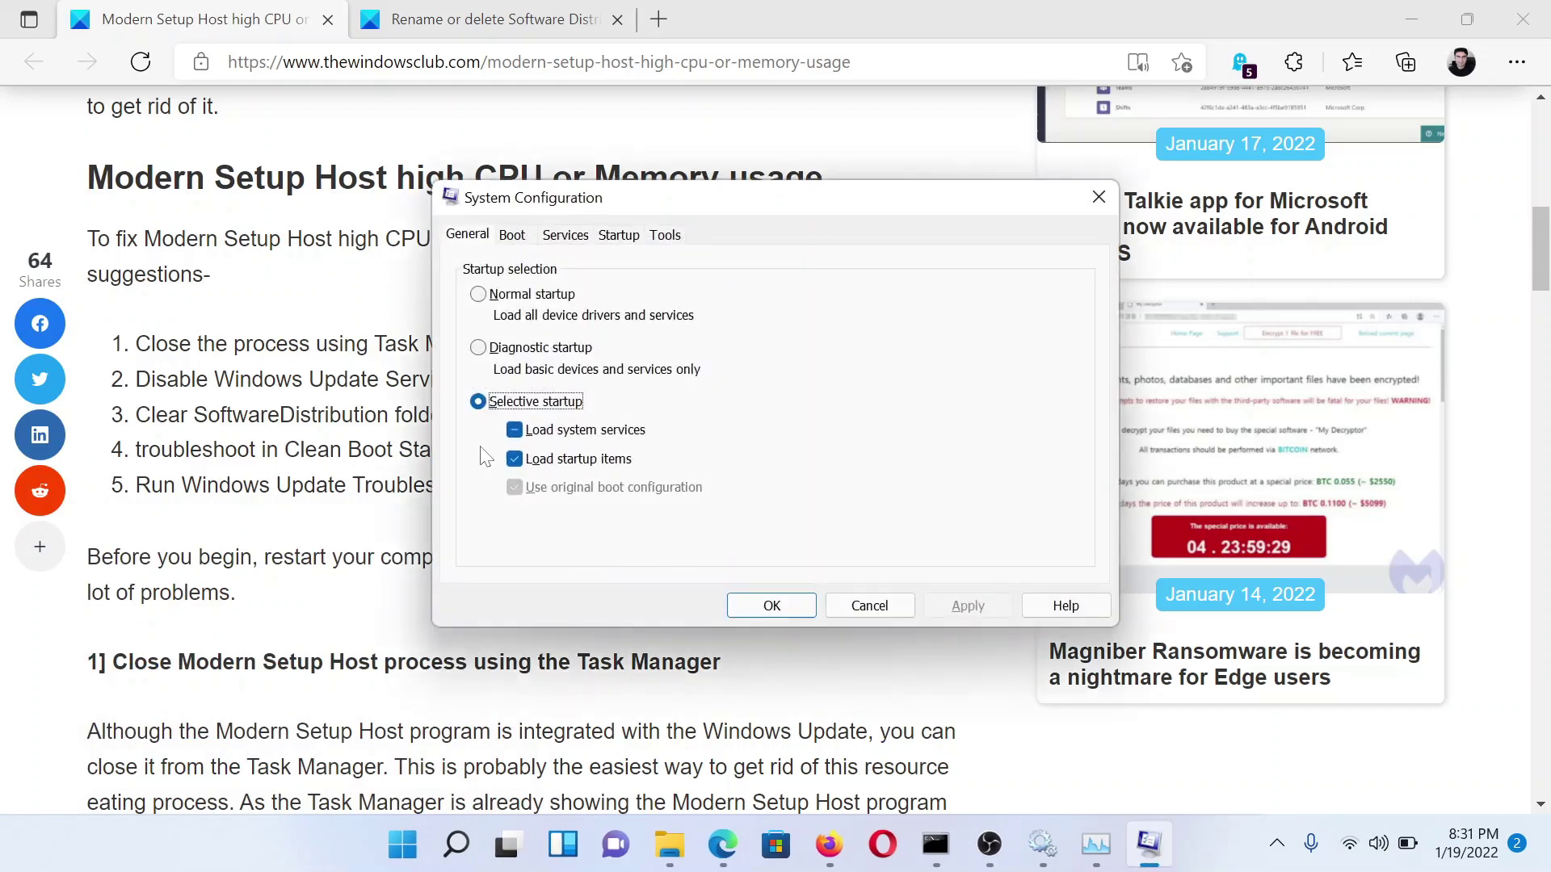
Step: Hide Microsoft services, disable all non-Microsoft services, apply, and dismiss the restart prompt
left_click(575, 235)
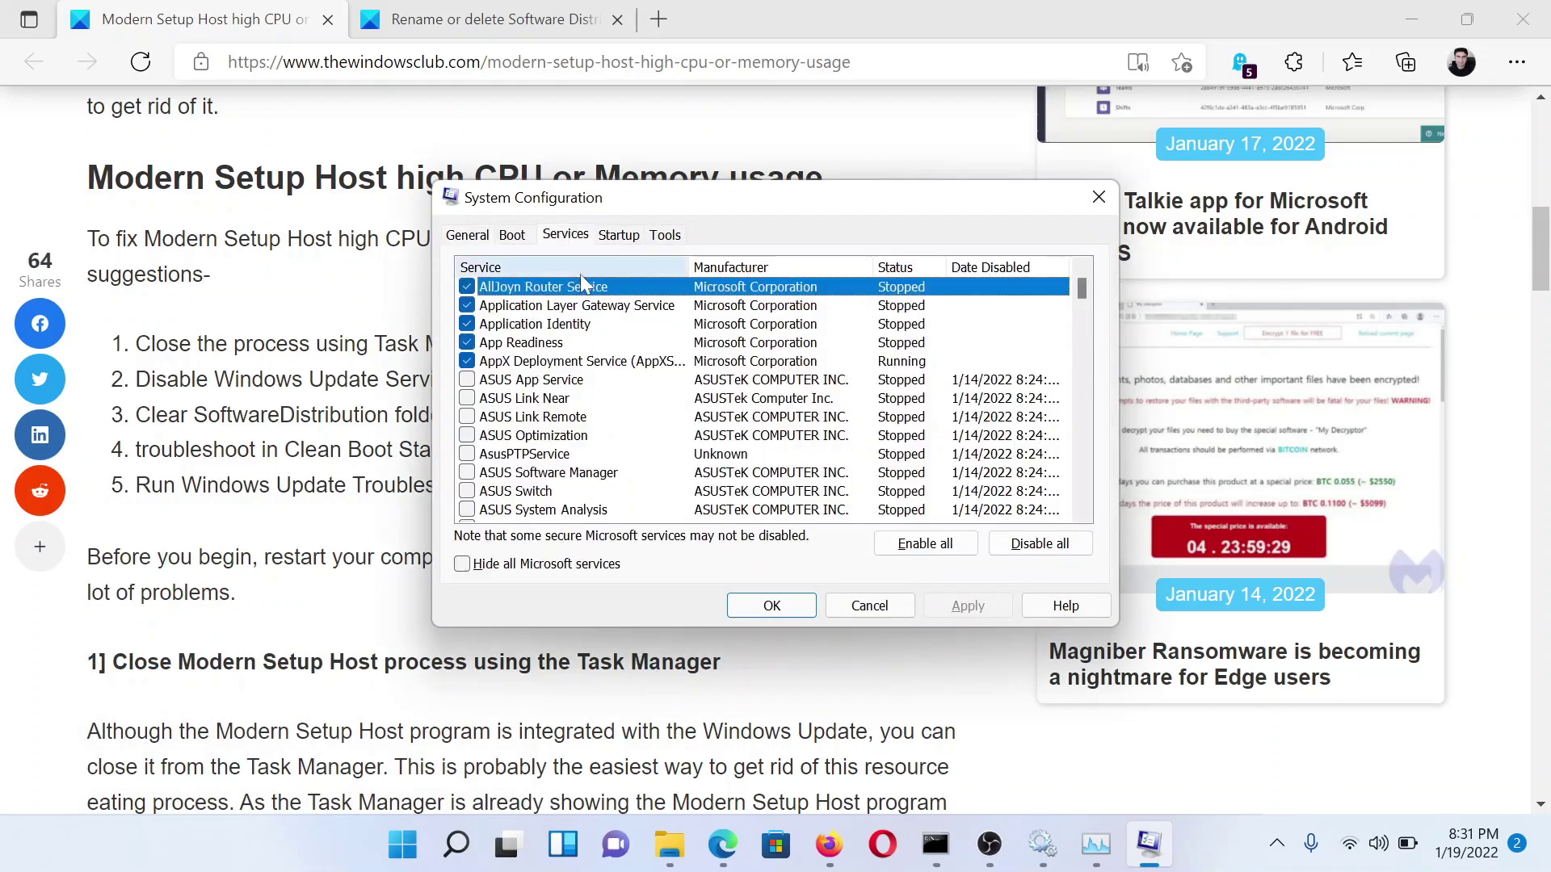
left_click(463, 565)
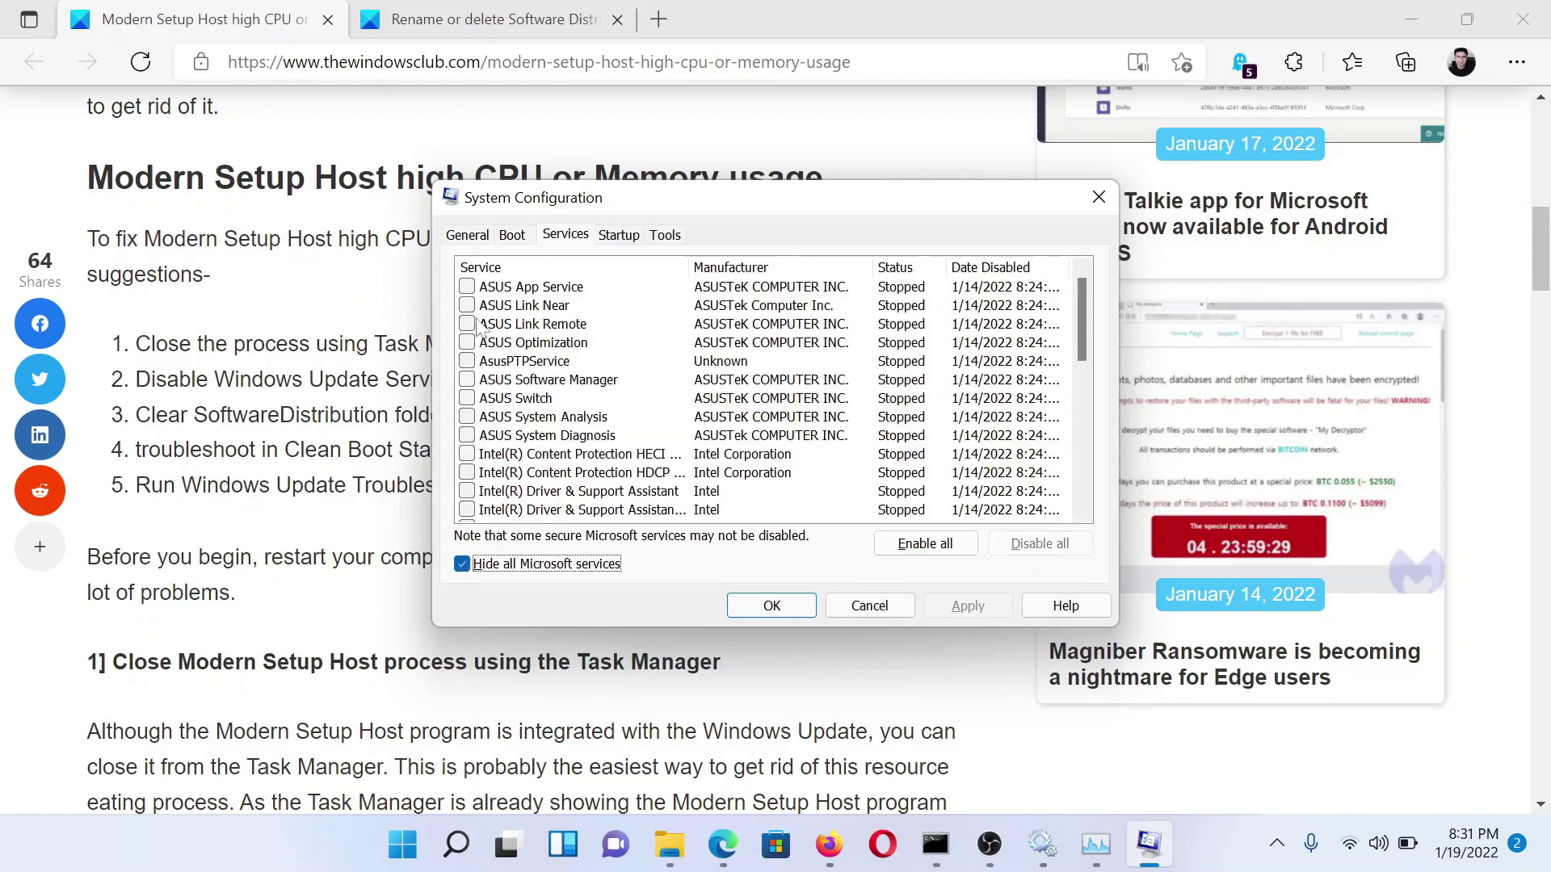
left_click(467, 324)
left_click(467, 342)
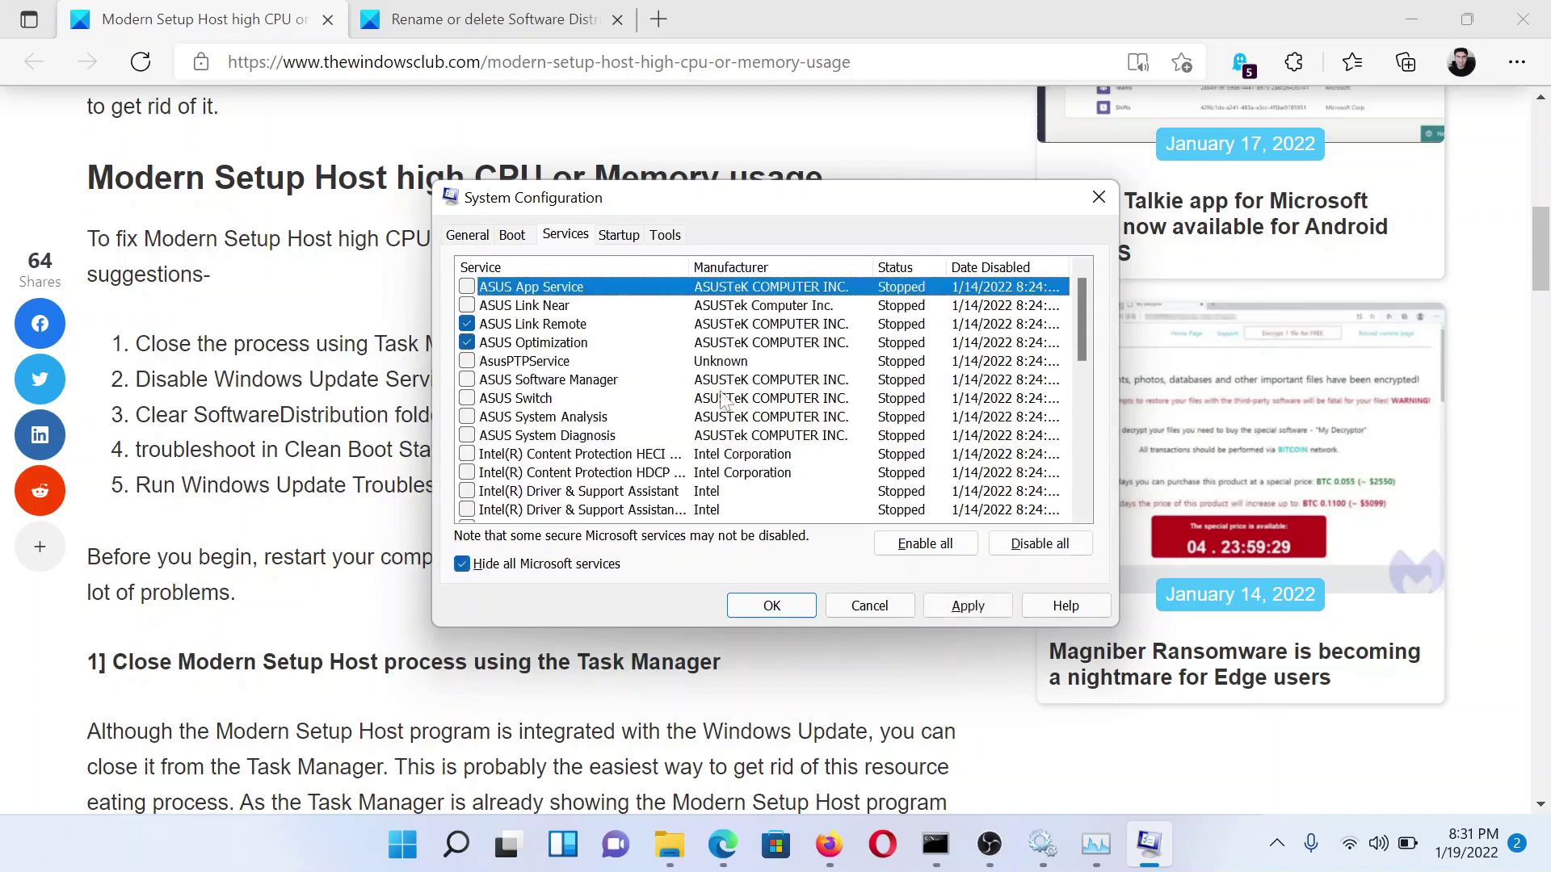
left_click(1028, 555)
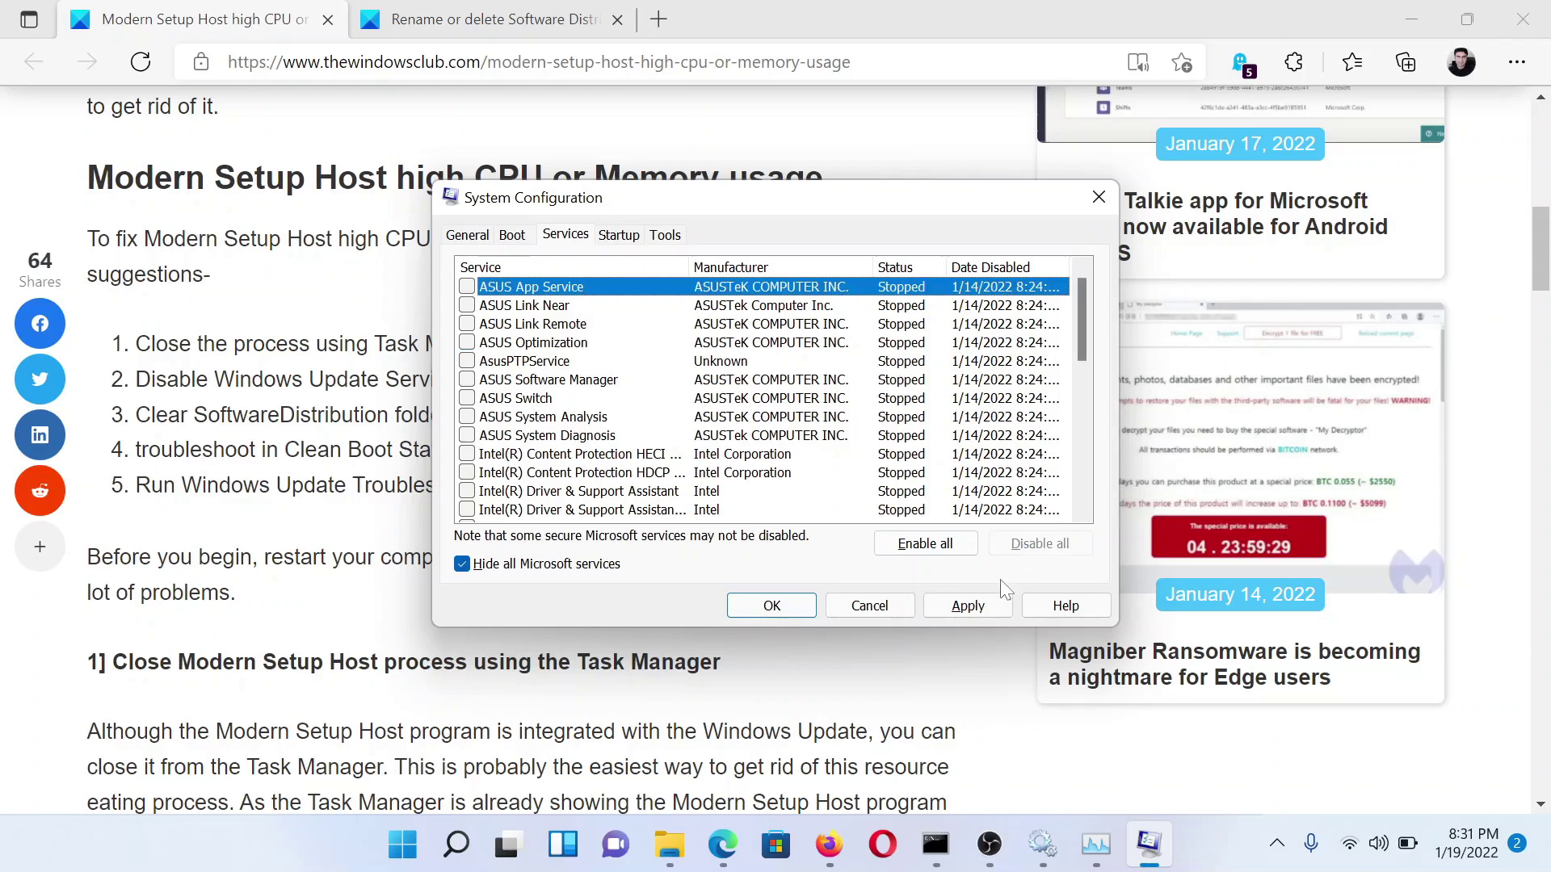
left_click(969, 607)
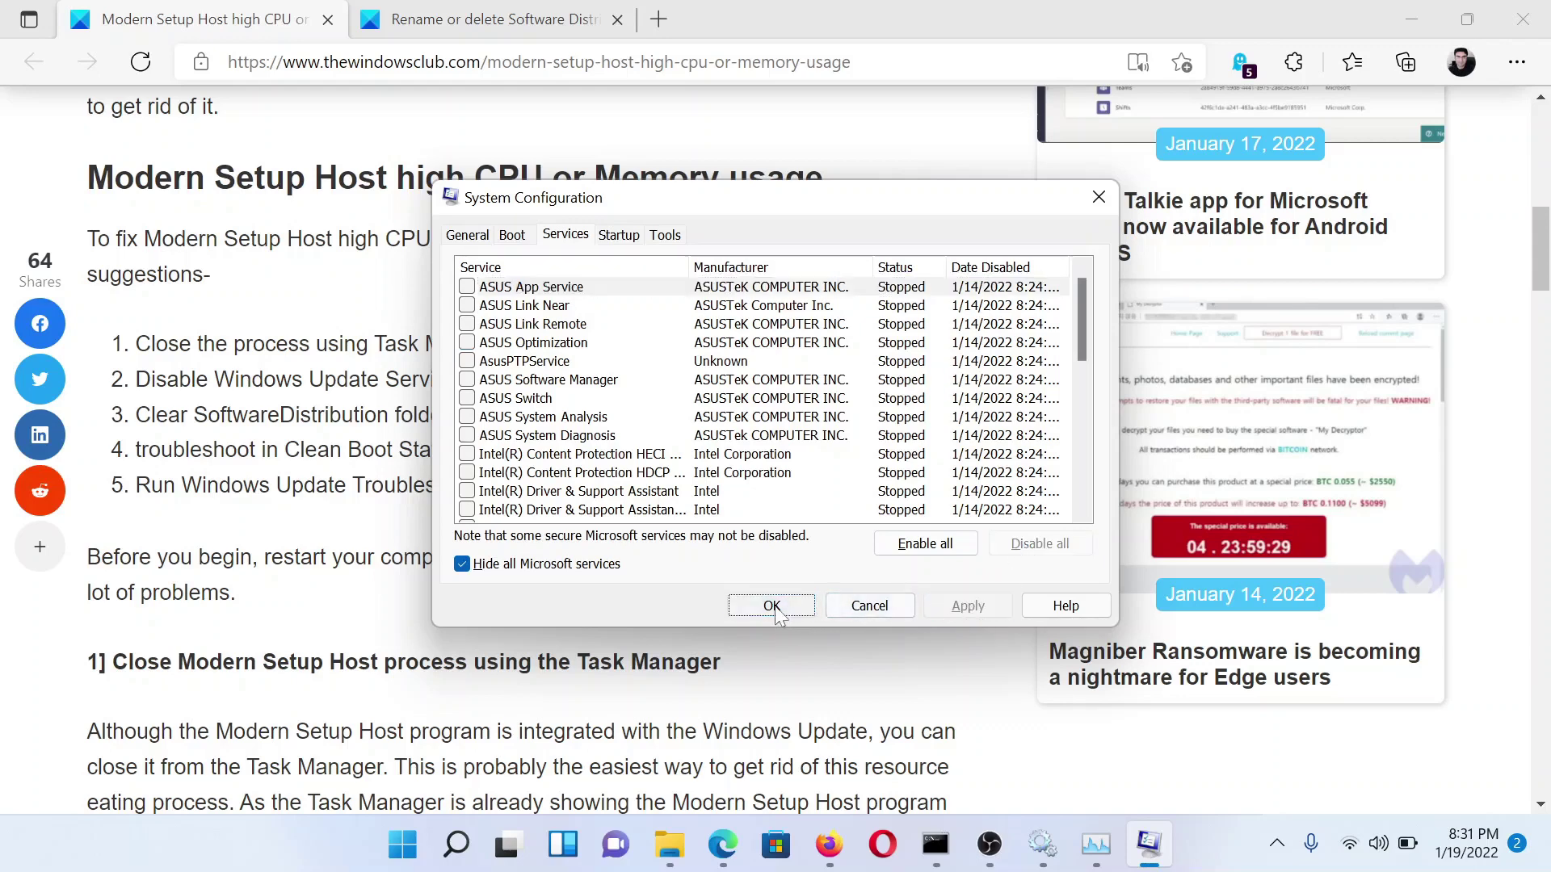
left_click(769, 602)
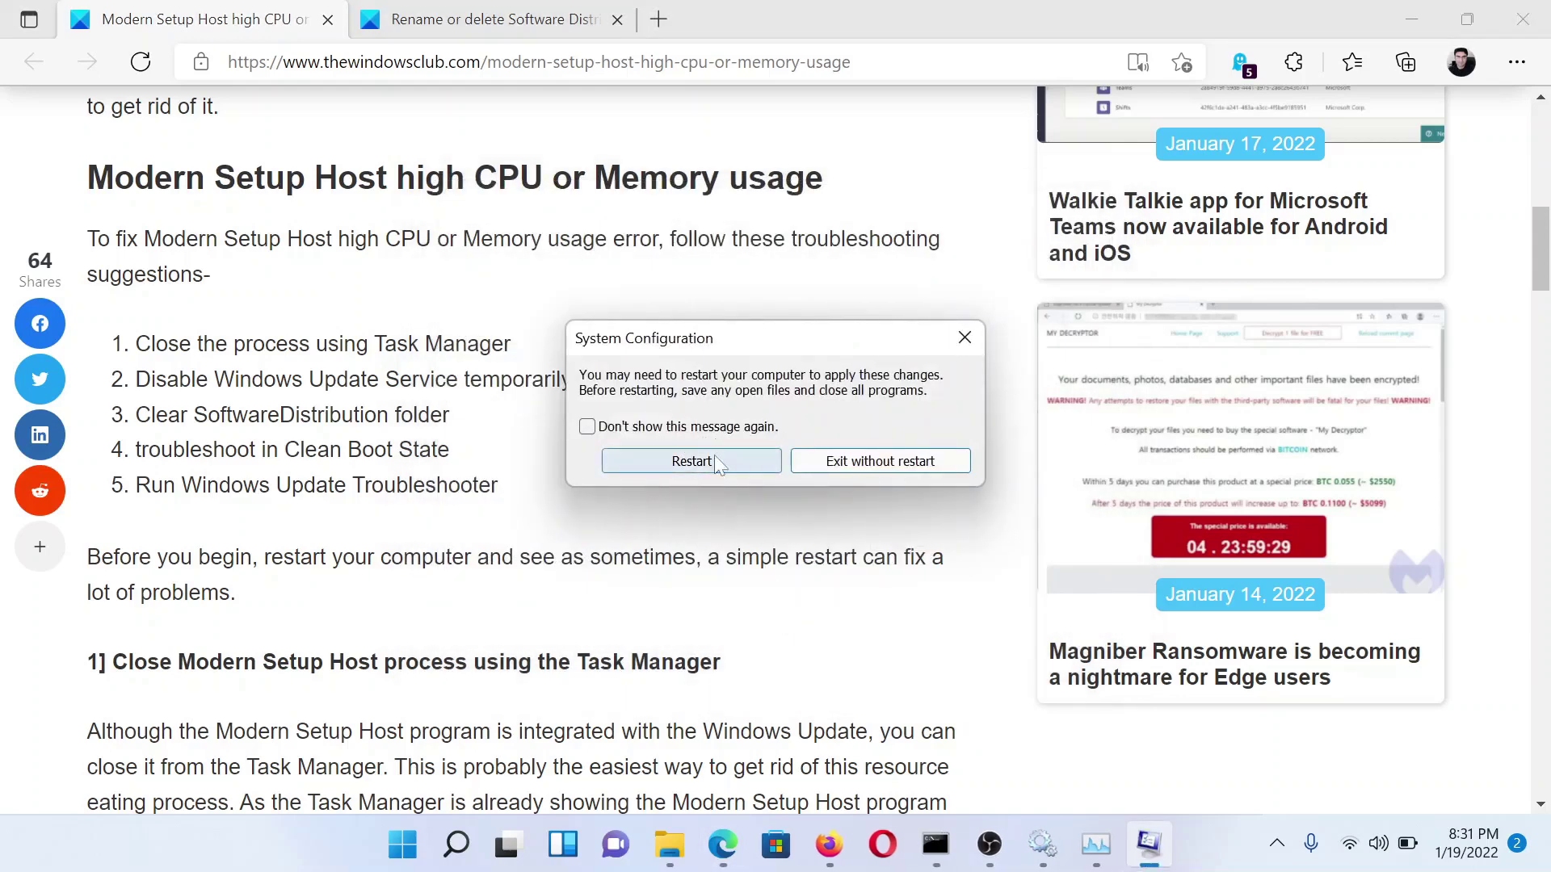
left_click(540, 453)
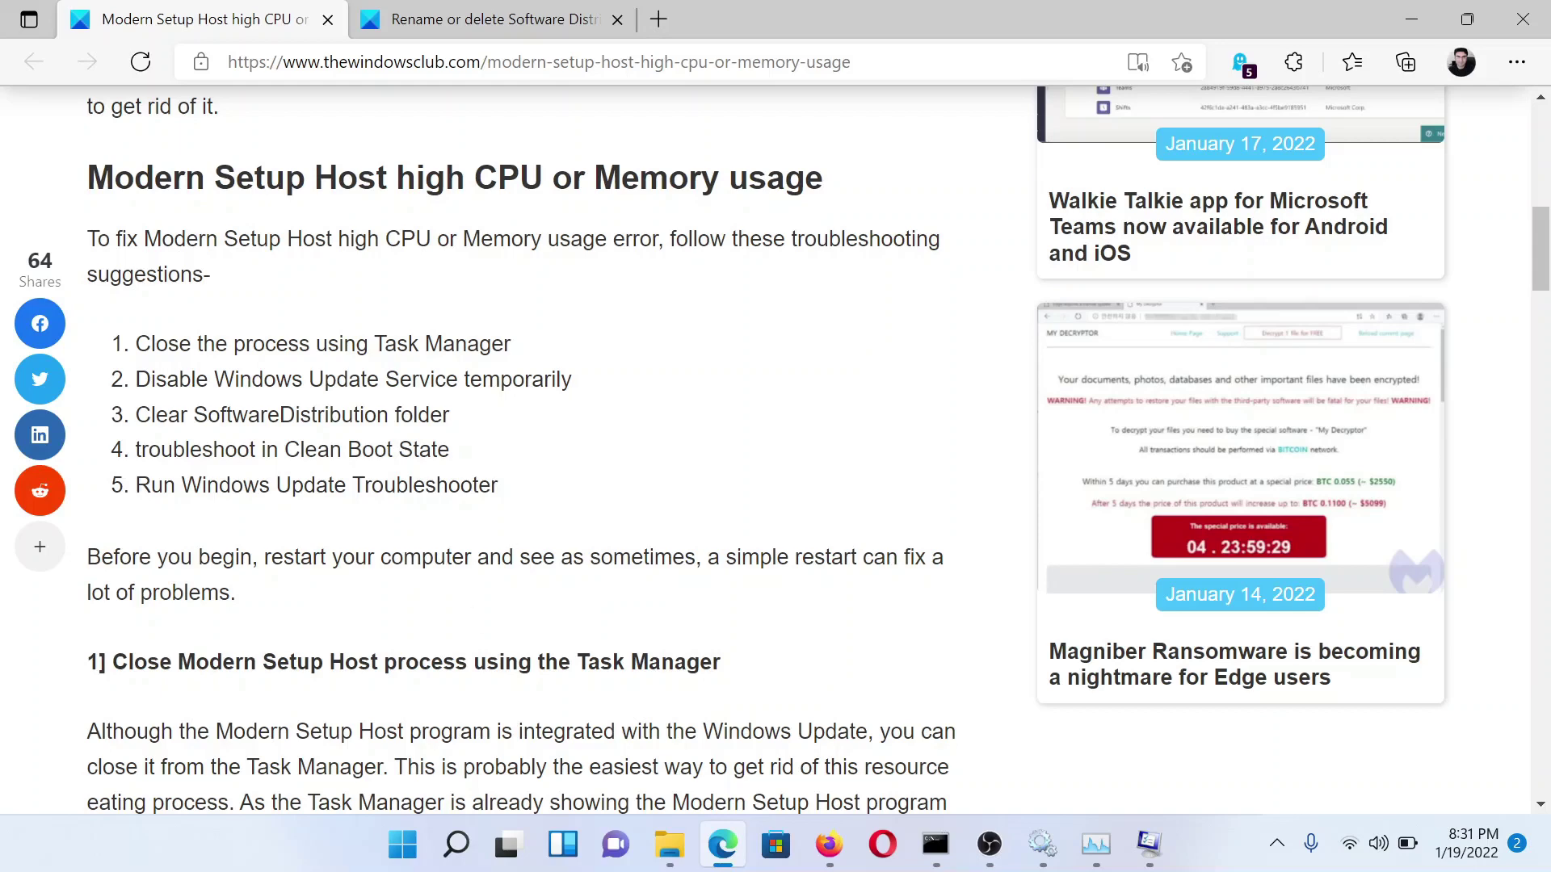
Step: Open Settings from the Start context menu and go to System > Troubleshoot > Other troubleshooters
right_click(404, 852)
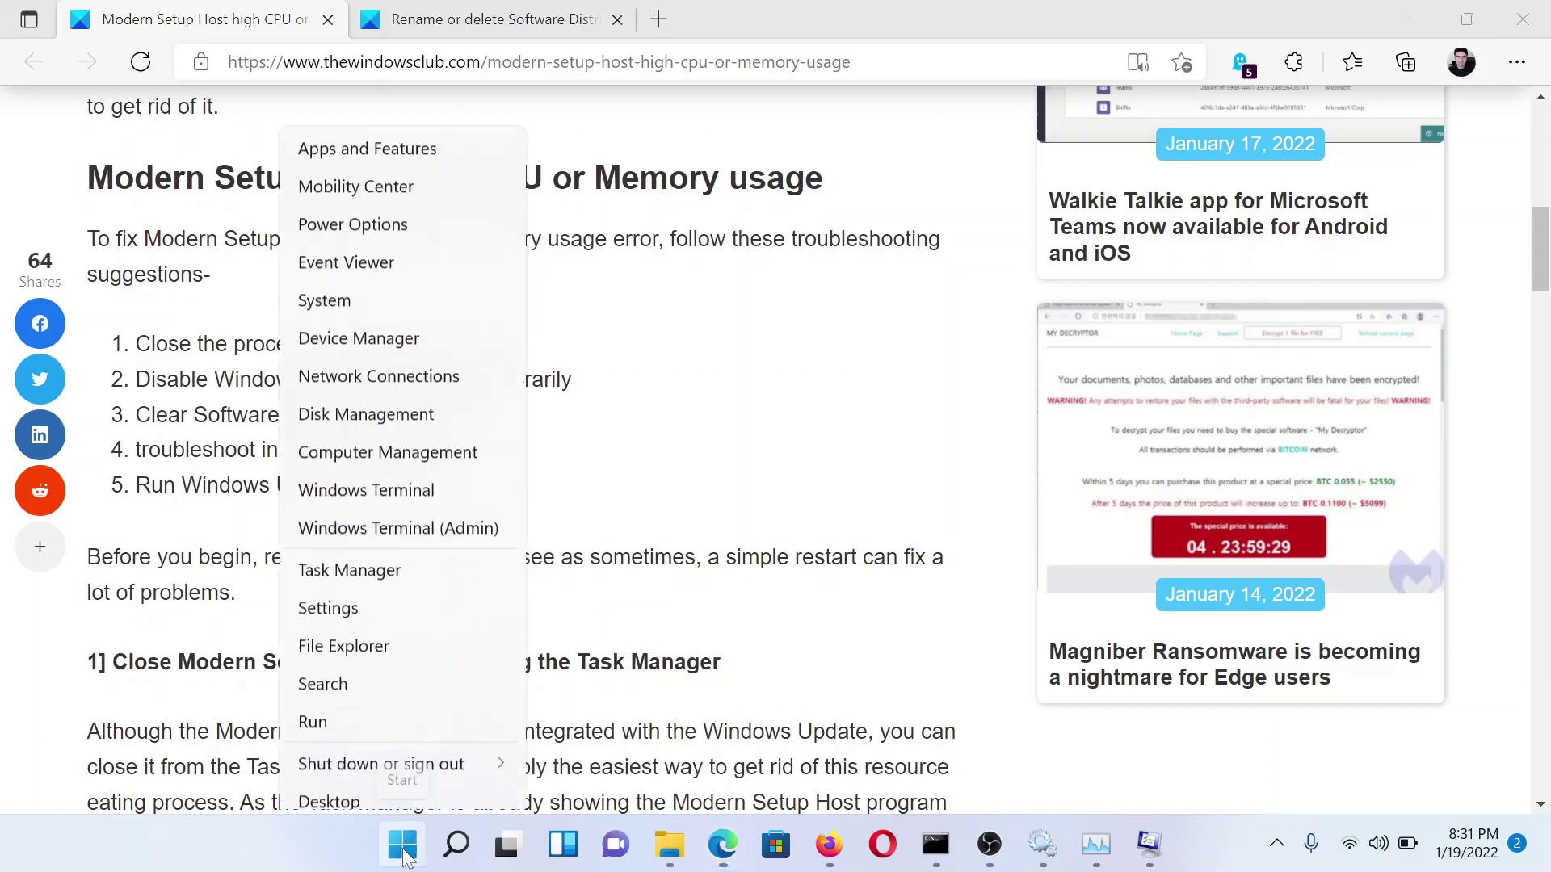
left_click(379, 606)
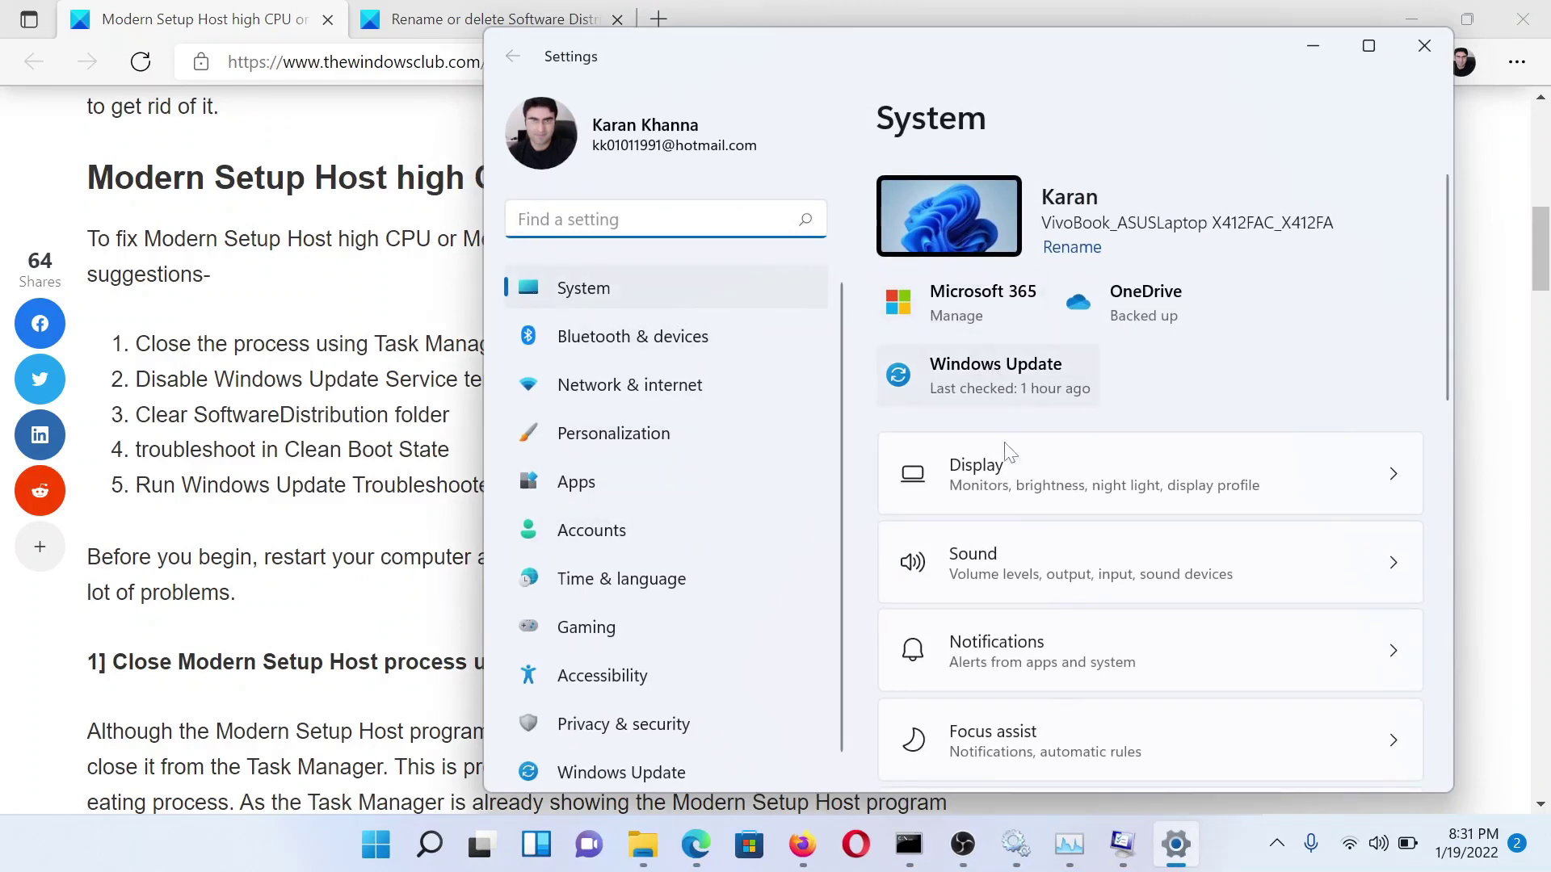
scroll(1018, 577, "down", 2)
scroll(1017, 581, "down", 6)
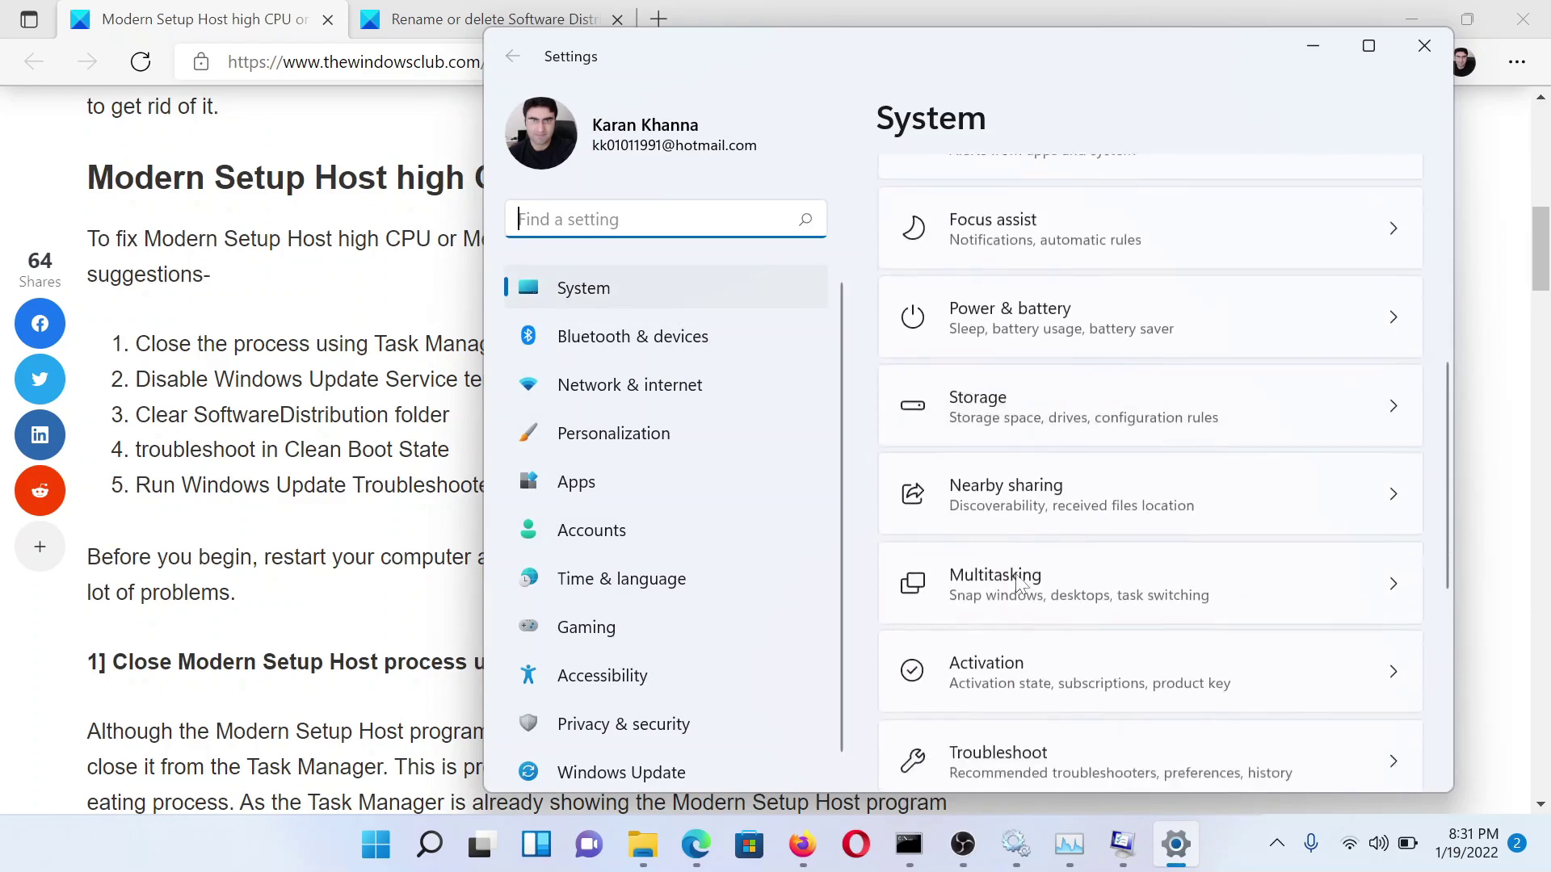
left_click(1020, 615)
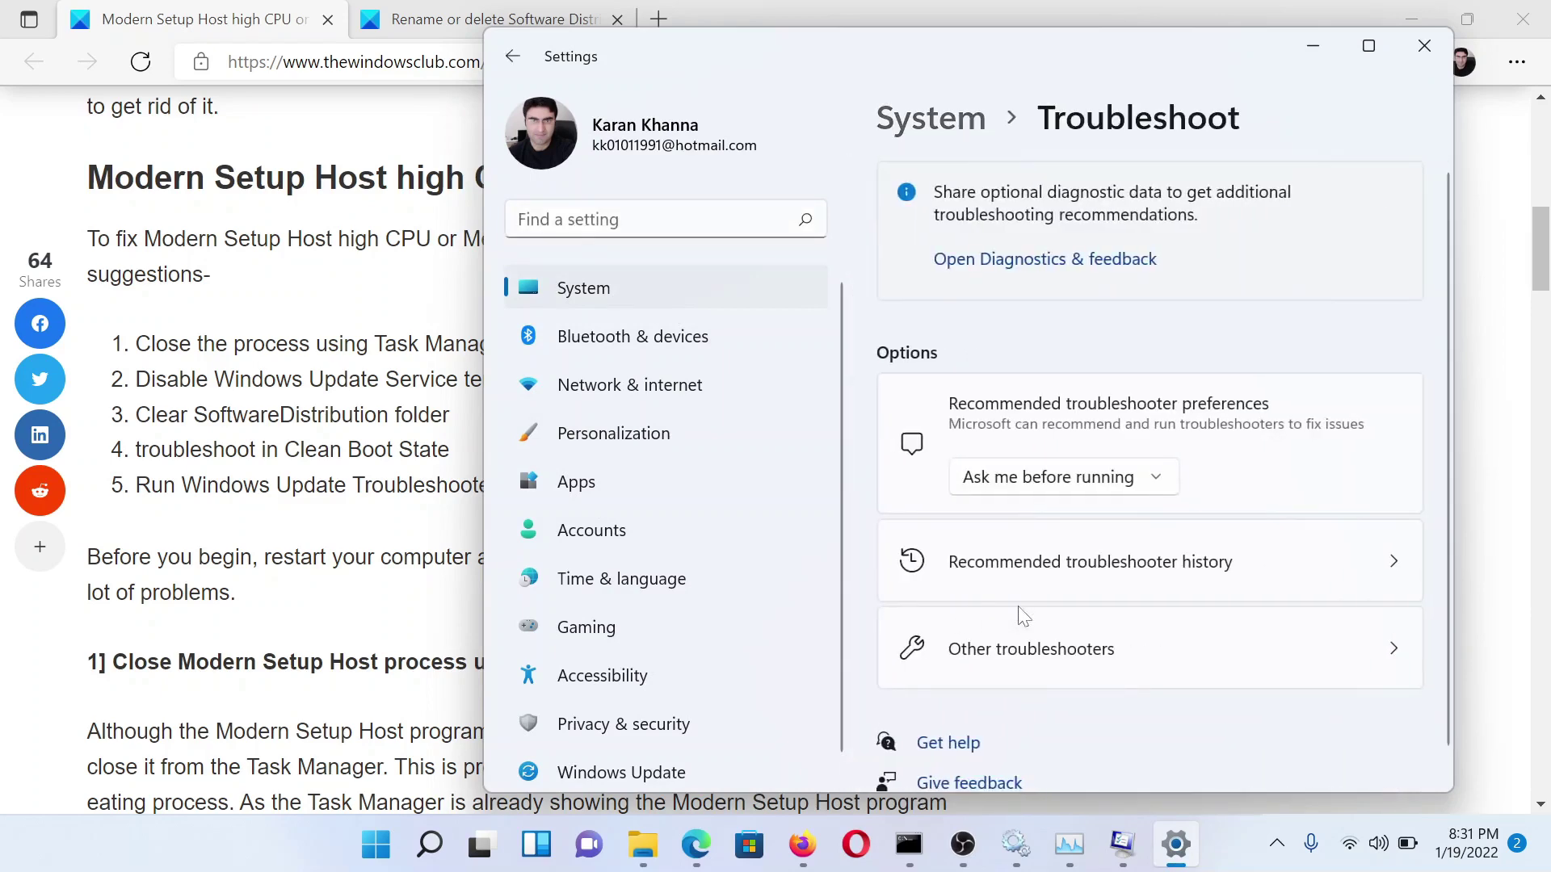
left_click(1032, 648)
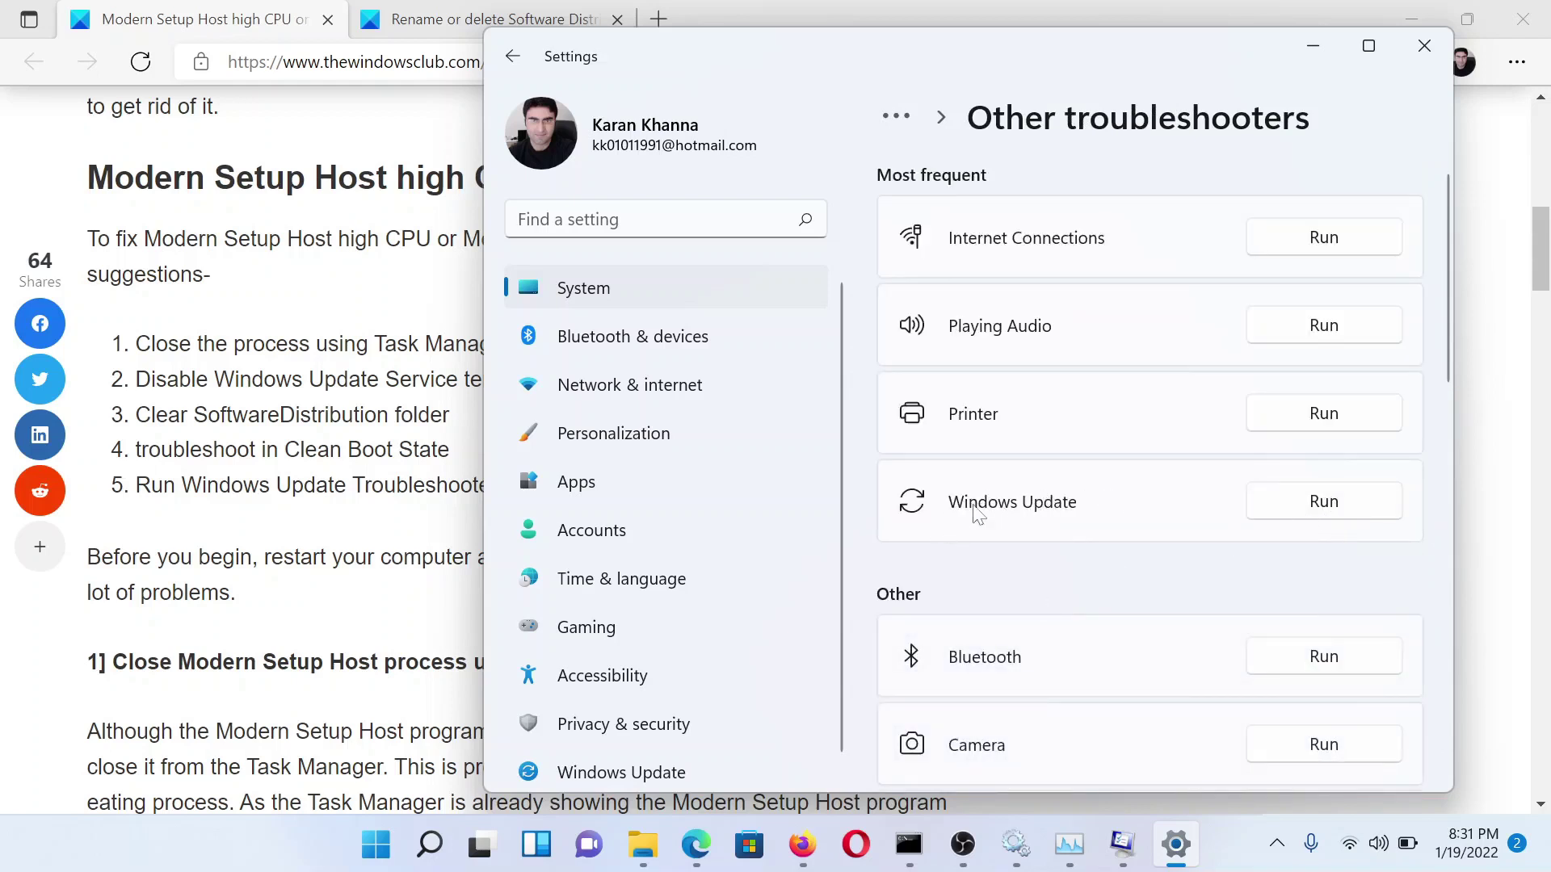
Step: Return to Edge's Modern Setup Host article and scroll up to its title and introduction
left_click(412, 485)
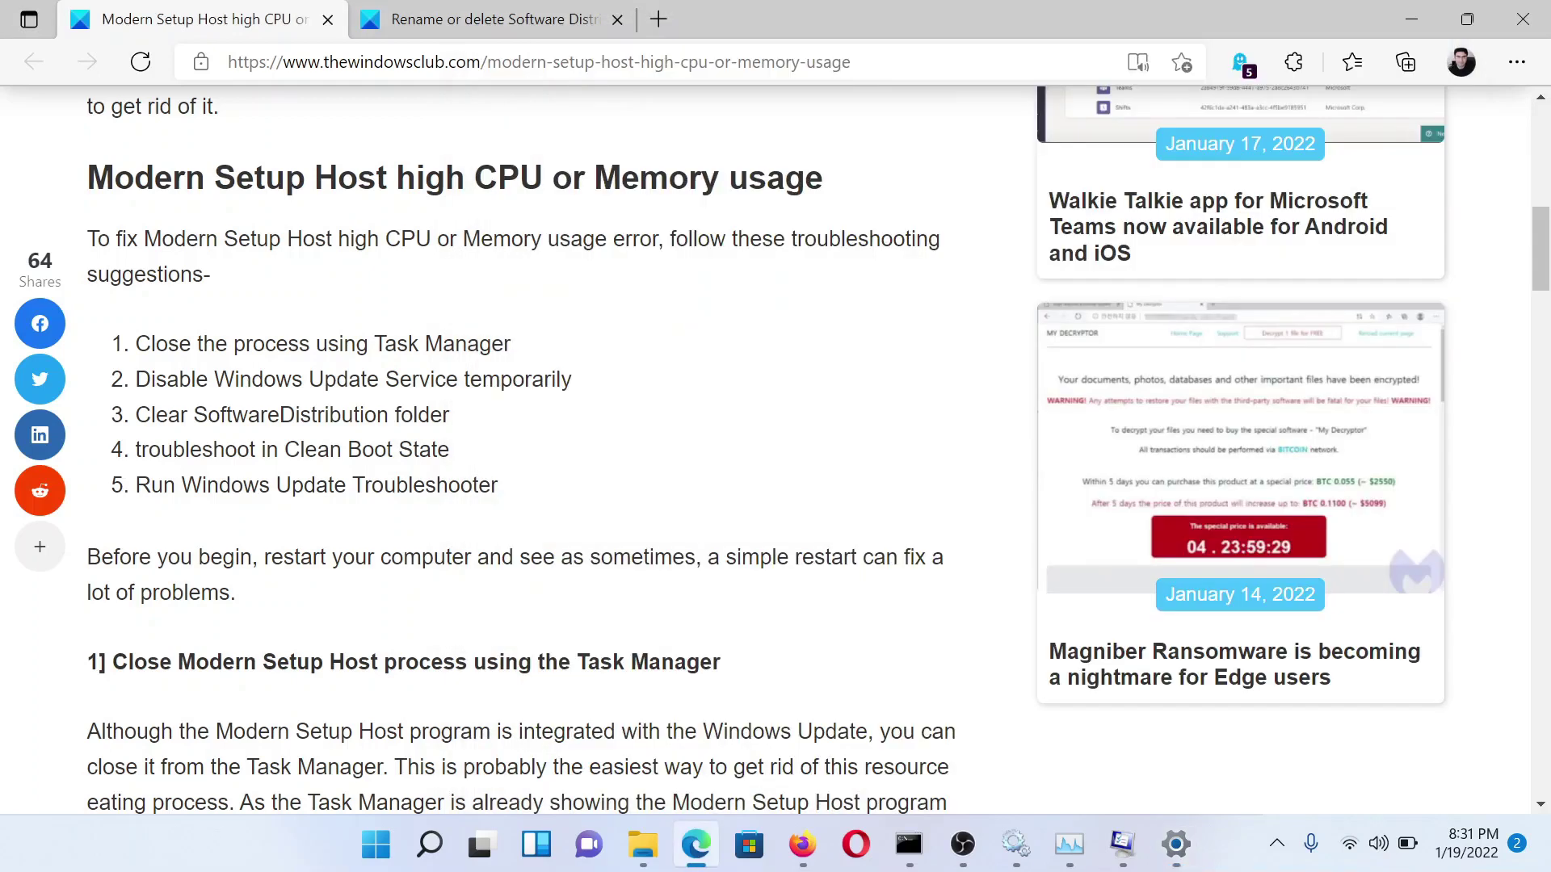
scroll(412, 484, "up", 2)
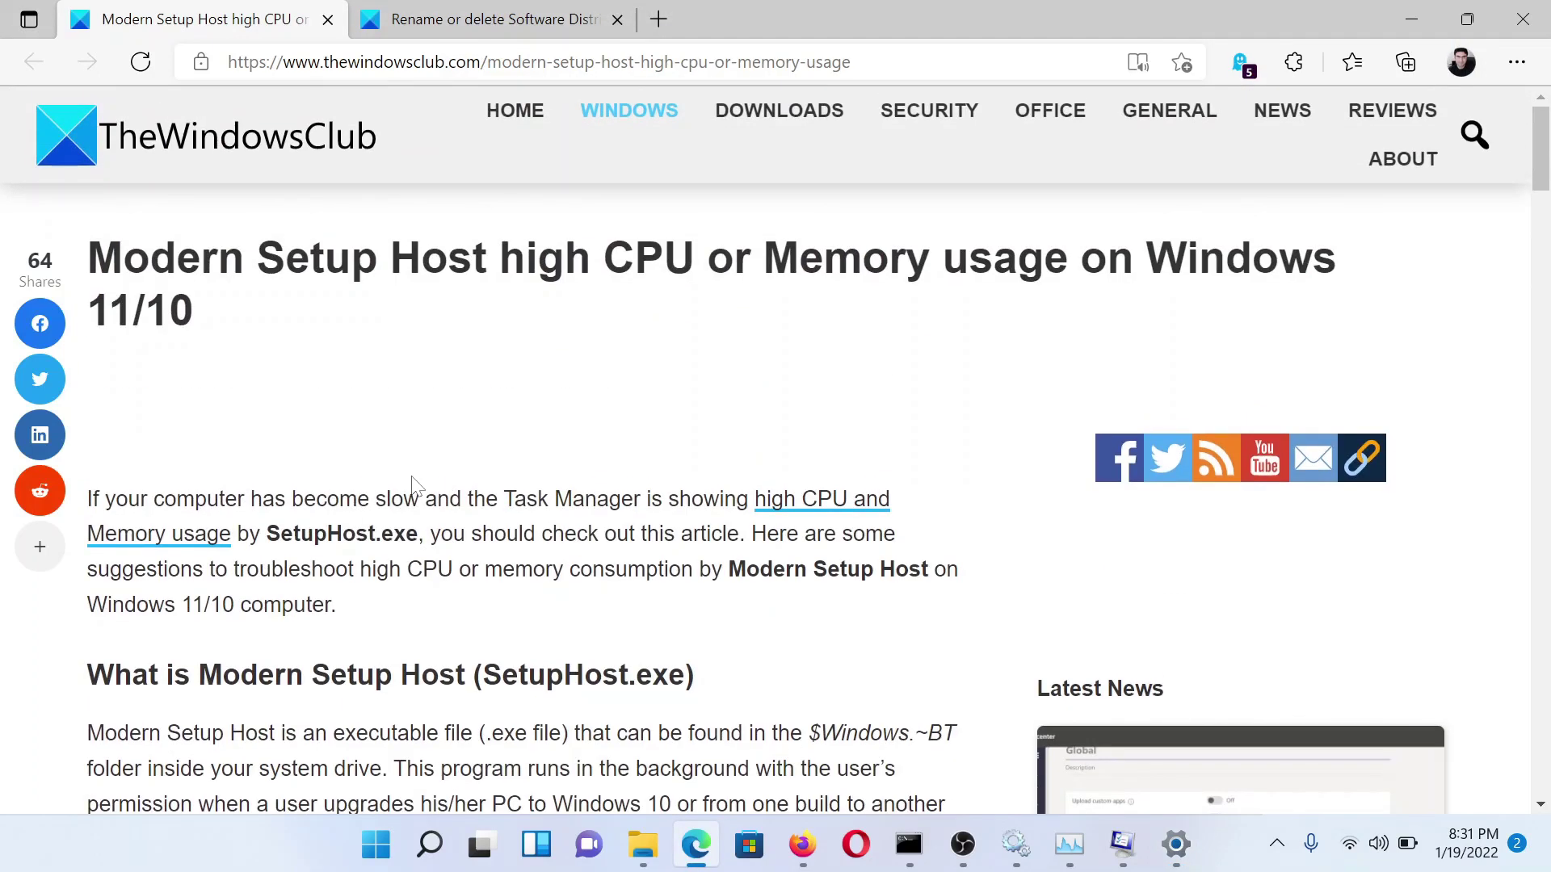